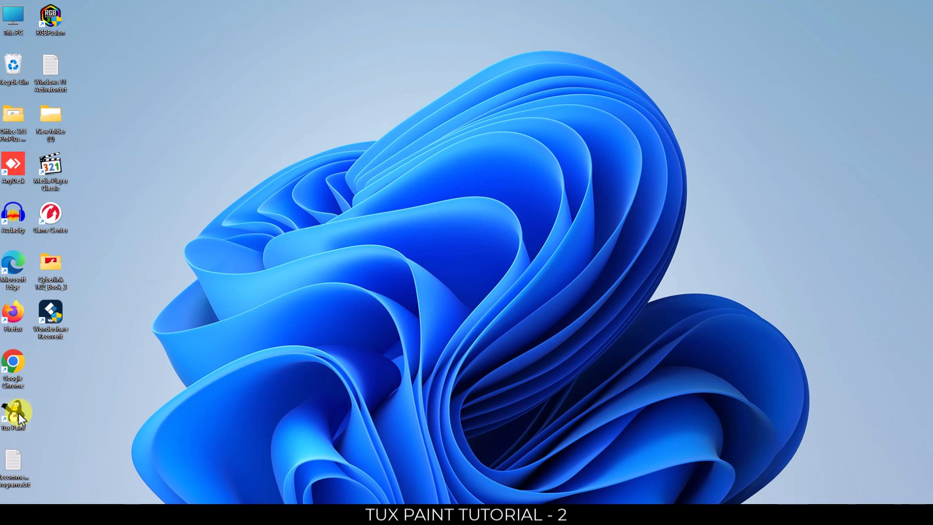
- Find Tux Paint among the installed apps and launch its full-screen version
{"action": "key", "text": "super"}
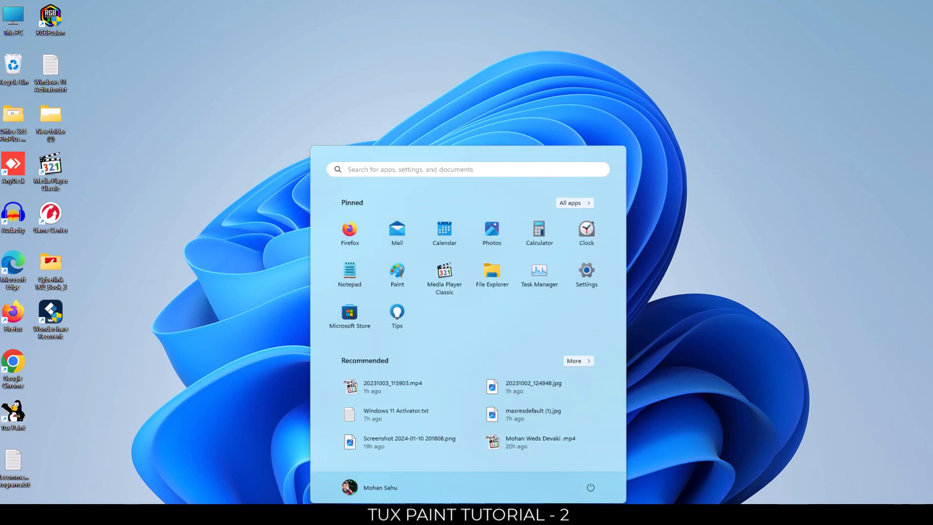
{"action": "type", "text": "tu"}
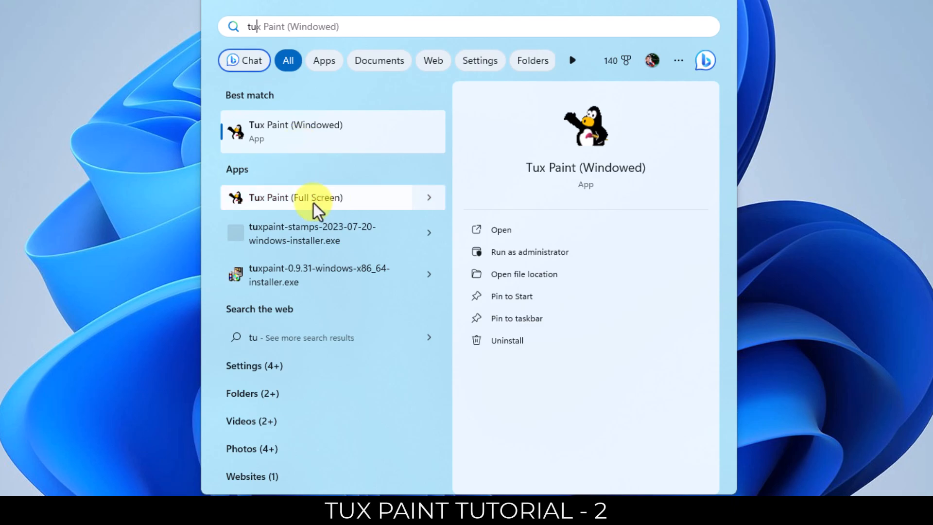
{"action": "left_click", "coordinate": [357, 296]}
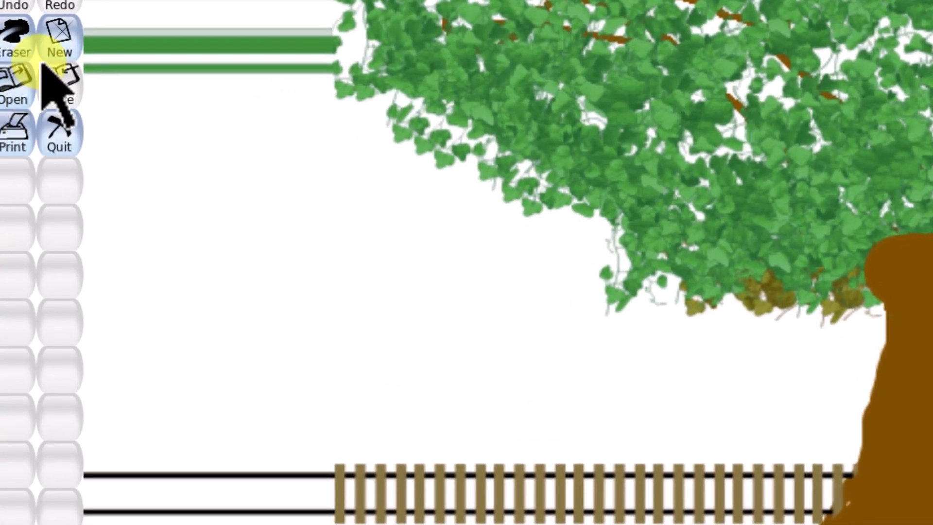
- Browse the new-drawing choices, looking through the solid colors, coloring pages and photo backgrounds to the end of the collection
{"action": "left_click", "coordinate": [48, 79]}
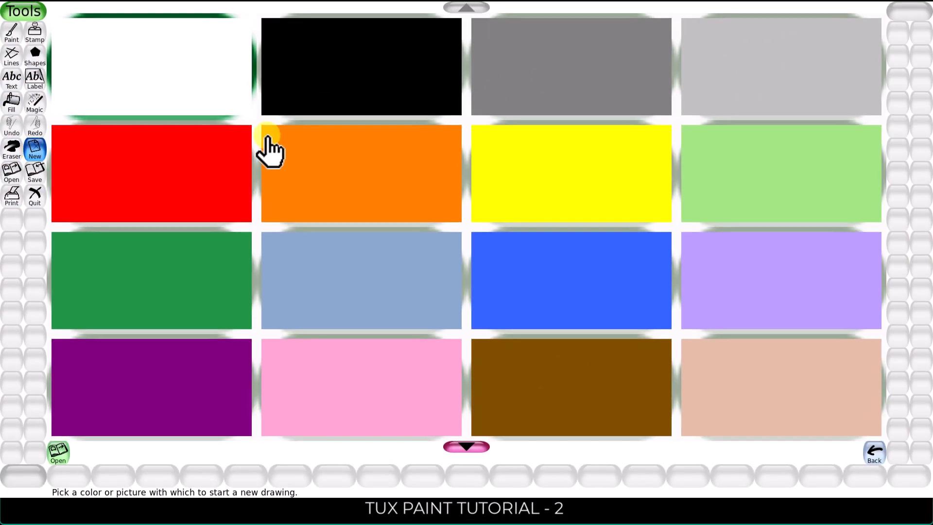
{"action": "scroll", "coordinate": [483, 173], "scroll_direction": "down", "scroll_amount": 3}
{"action": "scroll", "coordinate": [484, 173], "scroll_direction": "down", "scroll_amount": 2}
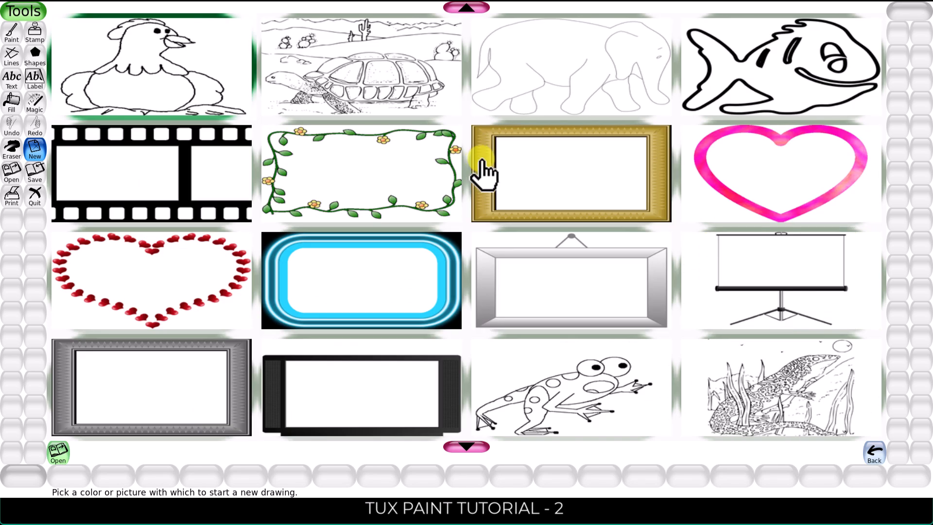
{"action": "scroll", "coordinate": [476, 174], "scroll_direction": "up", "scroll_amount": 4}
{"action": "scroll", "coordinate": [470, 173], "scroll_direction": "down", "scroll_amount": 4}
{"action": "scroll", "coordinate": [469, 172], "scroll_direction": "down", "scroll_amount": 12}
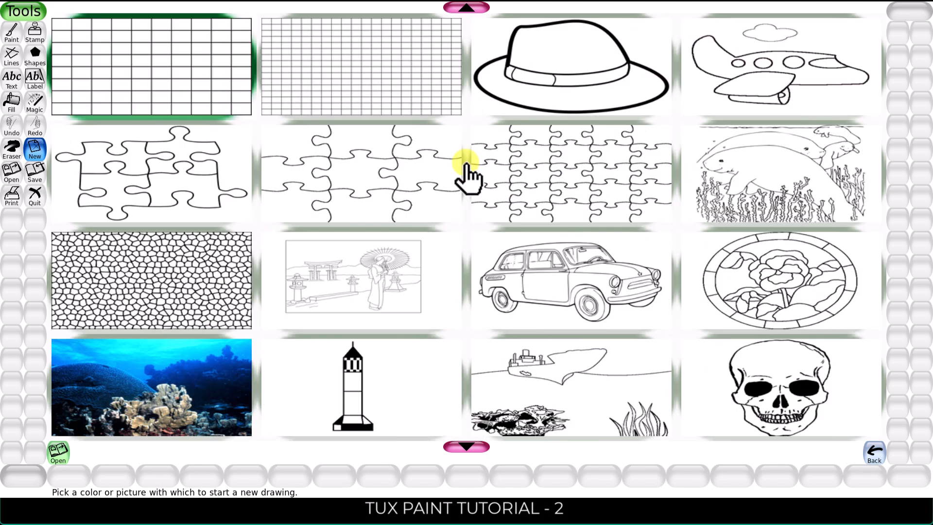
{"action": "scroll", "coordinate": [462, 181], "scroll_direction": "down", "scroll_amount": 2}
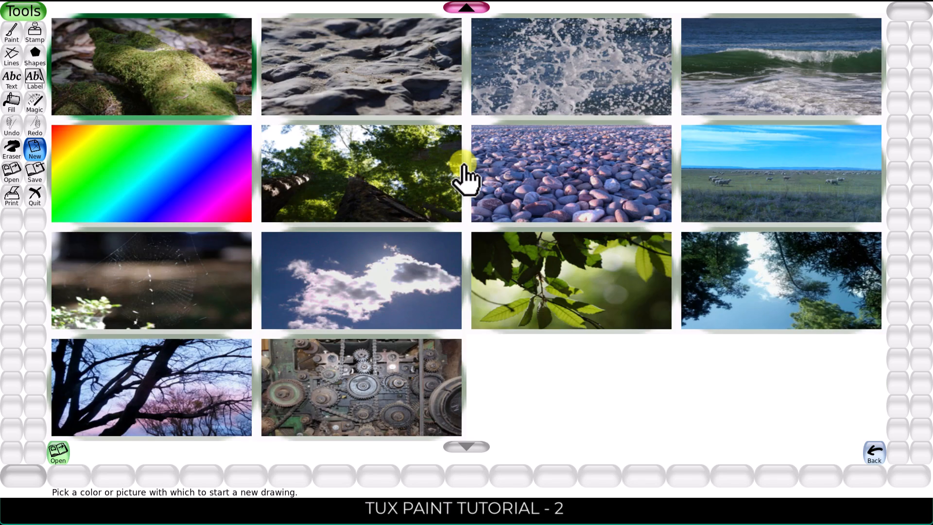
{"action": "scroll", "coordinate": [462, 181], "scroll_direction": "up", "scroll_amount": 9}
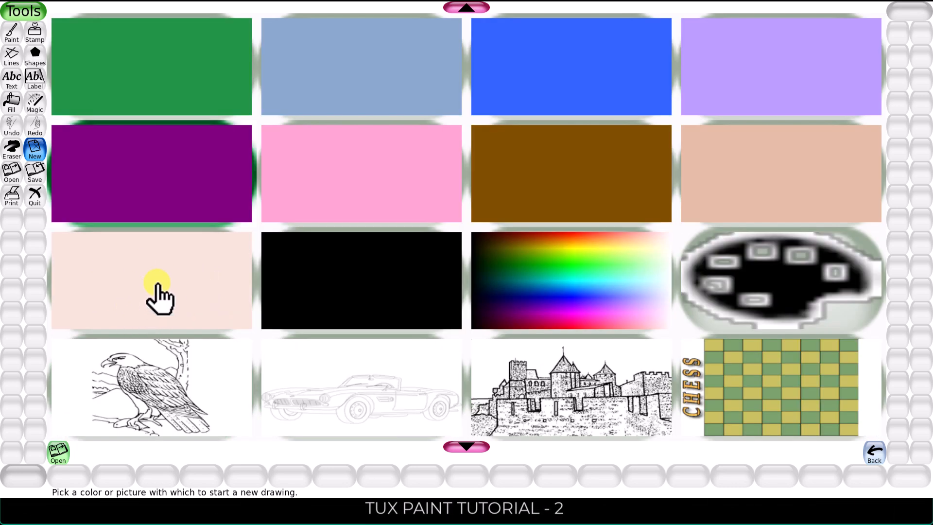
- Start a new drawing with the plain pale beige background
{"action": "scroll", "coordinate": [209, 267], "scroll_direction": "up", "scroll_amount": 2}
{"action": "scroll", "coordinate": [233, 269], "scroll_direction": "down", "scroll_amount": 3}
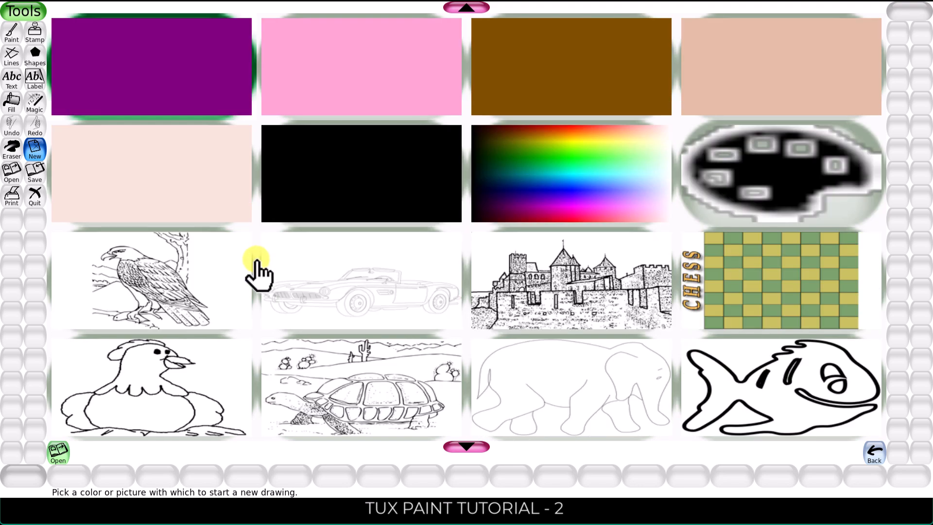
{"action": "left_click", "coordinate": [154, 208]}
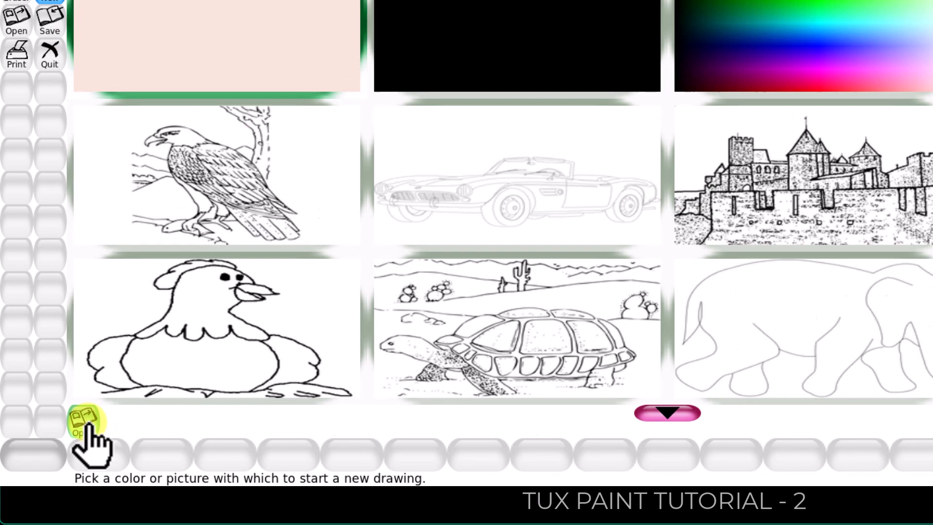
{"action": "left_click", "coordinate": [187, 315]}
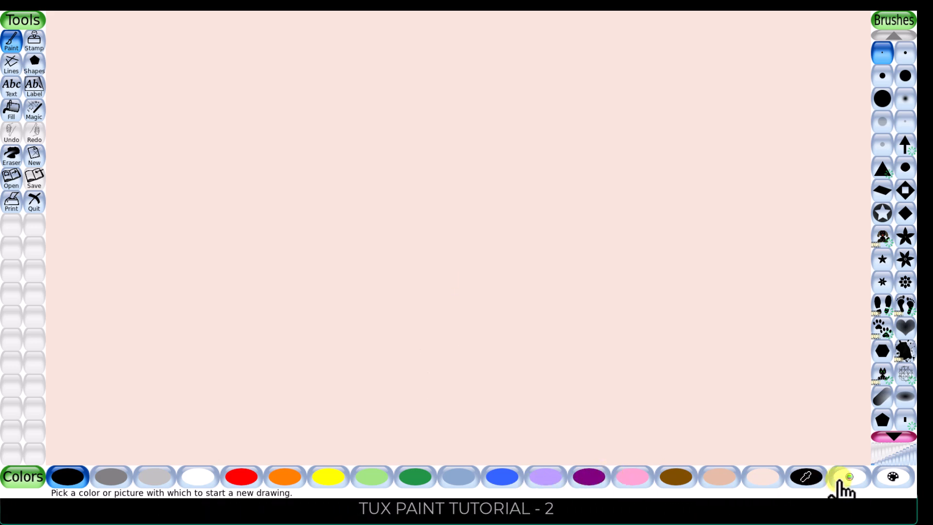
- Mix a bright golden yellow as the custom color in the color picker and accept it
{"action": "left_click", "coordinate": [846, 478]}
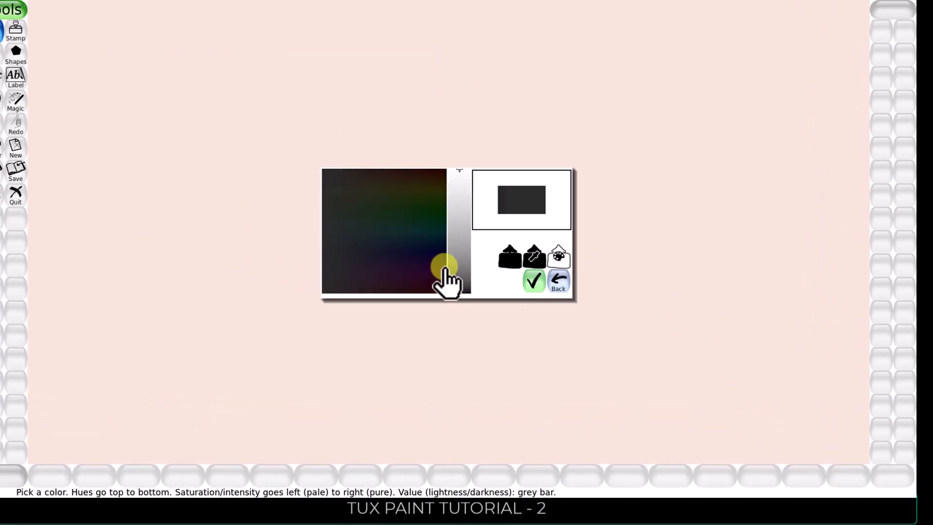
{"action": "left_click_drag", "start_coordinate": [389, 221], "coordinate": [430, 191]}
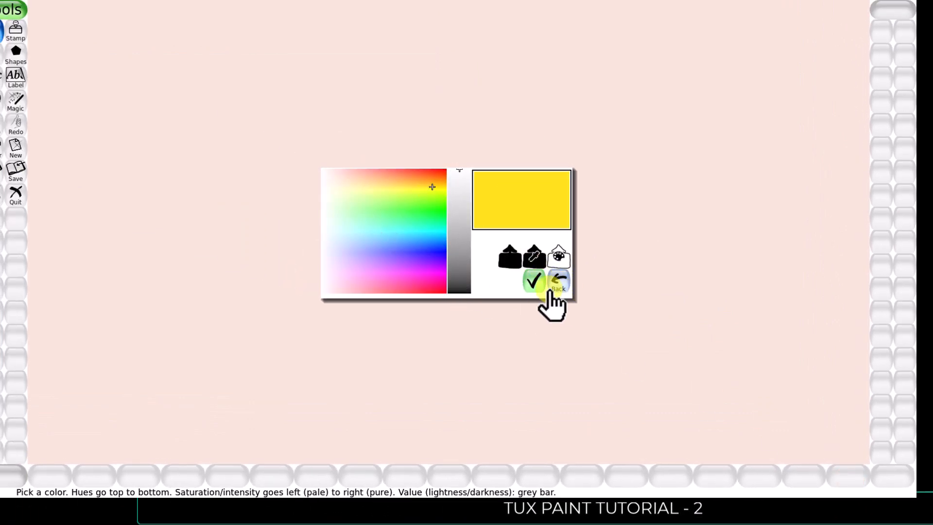
{"action": "left_click", "coordinate": [534, 281]}
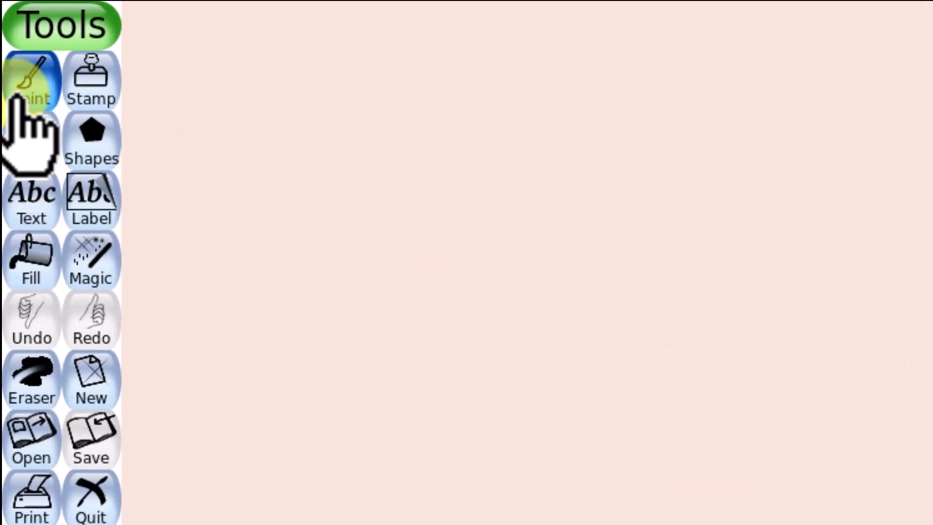
- Paint a thin brown zigzag outline of four mountains across the upper canvas and a wavy base line beneath them
{"action": "left_click", "coordinate": [694, 476]}
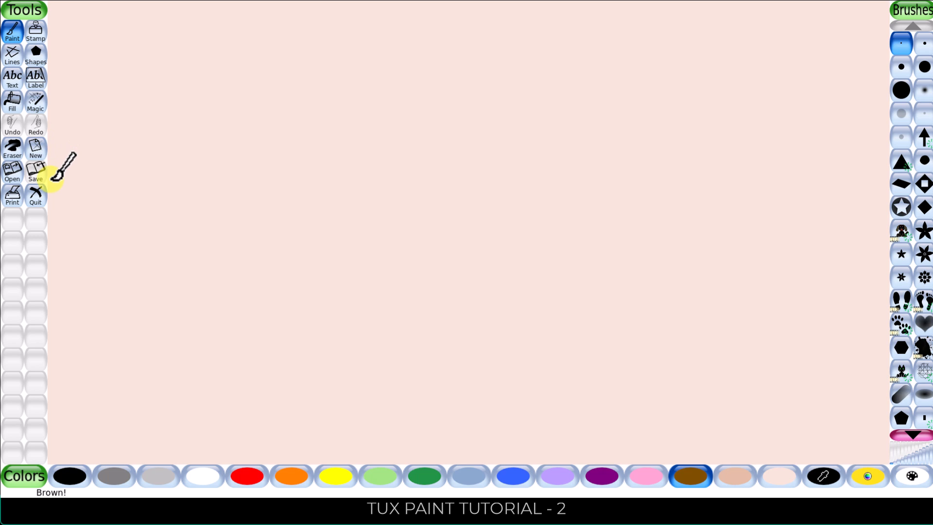
{"action": "mouse_move", "coordinate": [48, 180]}
{"action": "left_mouse_down"}
{"action": "mouse_move", "coordinate": [169, 114]}
{"action": "mouse_move", "coordinate": [260, 178]}
{"action": "mouse_move", "coordinate": [335, 122]}
{"action": "left_mouse_up"}
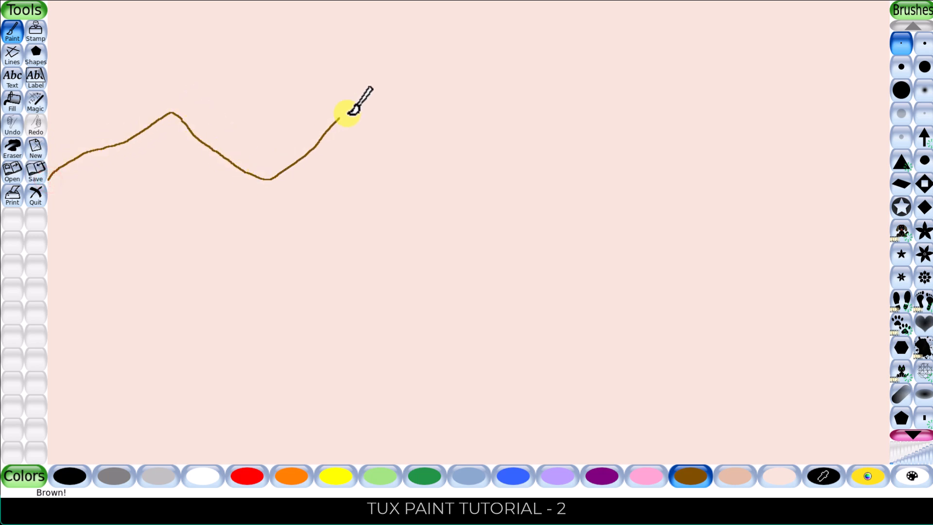
{"action": "mouse_move", "coordinate": [392, 156]}
{"action": "left_mouse_down"}
{"action": "mouse_move", "coordinate": [480, 125]}
{"action": "mouse_move", "coordinate": [525, 92]}
{"action": "mouse_move", "coordinate": [500, 108]}
{"action": "mouse_move", "coordinate": [740, 186]}
{"action": "mouse_move", "coordinate": [824, 102]}
{"action": "mouse_move", "coordinate": [918, 192]}
{"action": "left_mouse_up"}
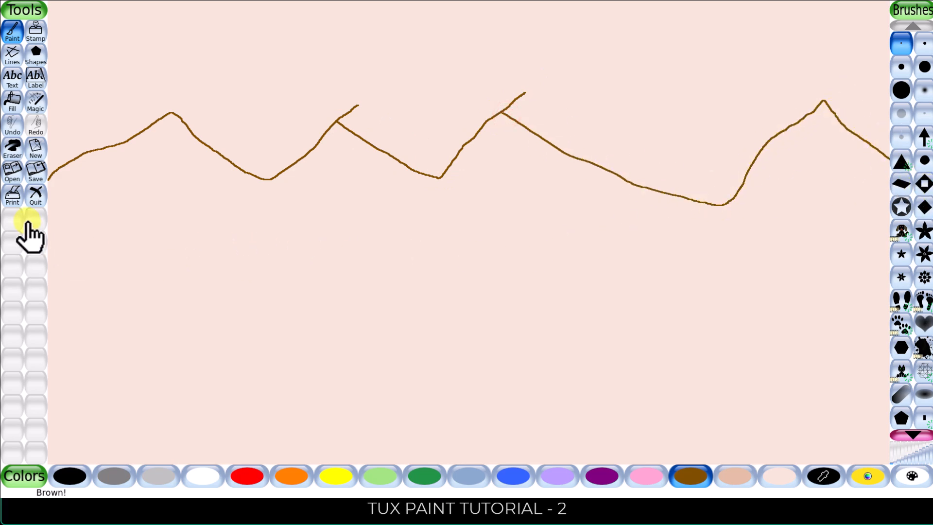
{"action": "mouse_move", "coordinate": [49, 181]}
{"action": "left_mouse_down"}
{"action": "mouse_move", "coordinate": [140, 172]}
{"action": "mouse_move", "coordinate": [350, 176]}
{"action": "left_mouse_up"}
{"action": "mouse_move", "coordinate": [473, 180]}
{"action": "left_mouse_down"}
{"action": "mouse_move", "coordinate": [542, 170]}
{"action": "mouse_move", "coordinate": [636, 190]}
{"action": "mouse_move", "coordinate": [734, 194]}
{"action": "mouse_move", "coordinate": [899, 176]}
{"action": "left_mouse_up"}
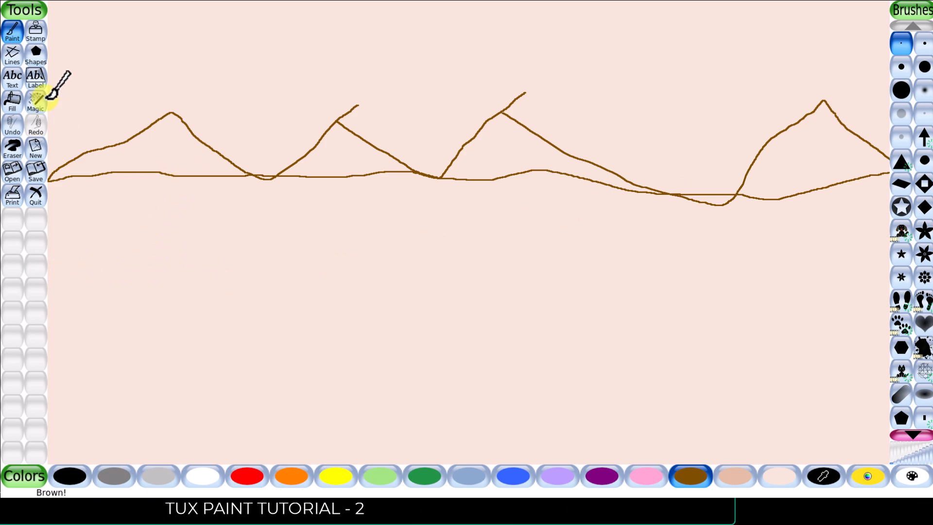
- Paint a thin yellow half-sun arc with radiating rays between the first two mountain peaks
{"action": "left_click", "coordinate": [12, 30]}
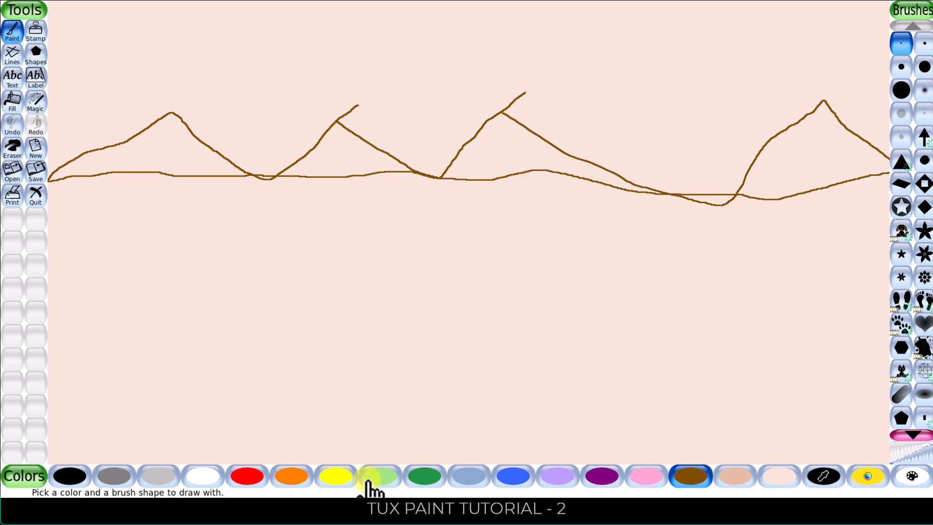
{"action": "left_click", "coordinate": [337, 479]}
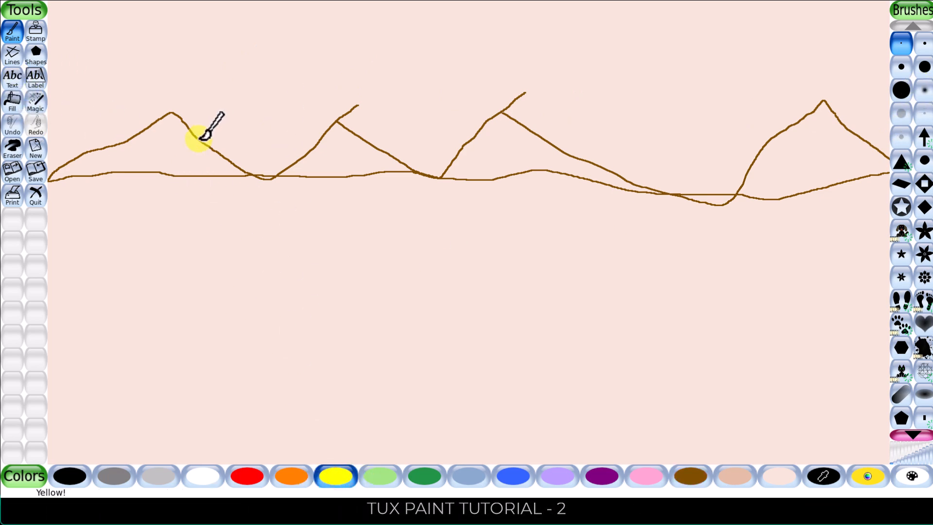
{"action": "left_click_drag", "start_coordinate": [310, 95], "coordinate": [337, 127]}
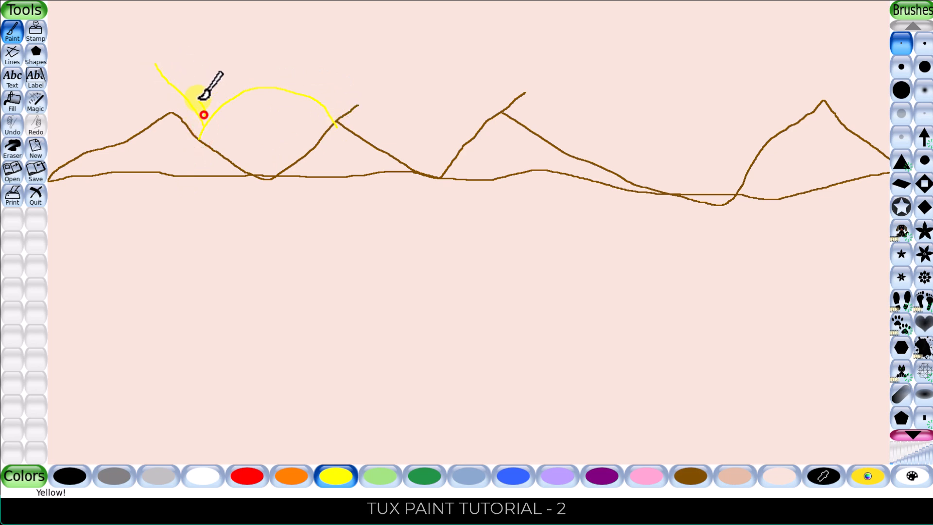
{"action": "left_click_drag", "start_coordinate": [223, 103], "coordinate": [196, 64]}
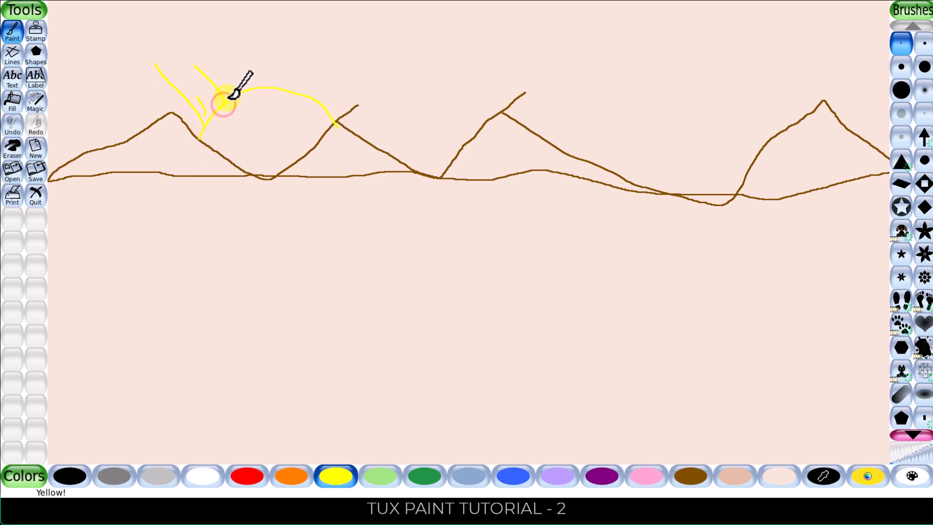
{"action": "left_click_drag", "start_coordinate": [251, 86], "coordinate": [254, 33]}
{"action": "mouse_move", "coordinate": [274, 89]}
{"action": "left_mouse_down"}
{"action": "mouse_move", "coordinate": [281, 65]}
{"action": "mouse_move", "coordinate": [287, 85]}
{"action": "mouse_move", "coordinate": [302, 63]}
{"action": "left_mouse_up"}
{"action": "left_click_drag", "start_coordinate": [309, 95], "coordinate": [327, 60]}
{"action": "left_click_drag", "start_coordinate": [319, 108], "coordinate": [354, 73]}
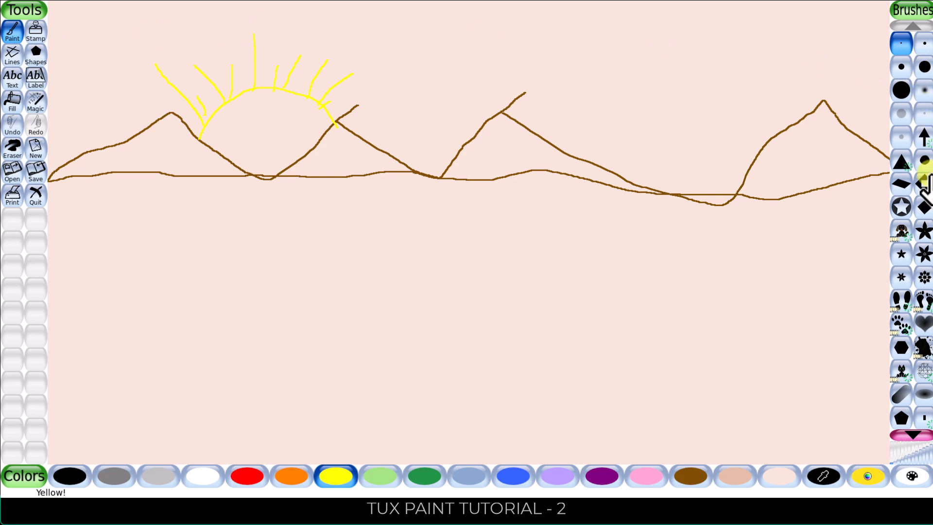
- Try a yellow stroke and four single marks with the hollow diamond brush in the sky, and undo them all
{"action": "left_click", "coordinate": [902, 92]}
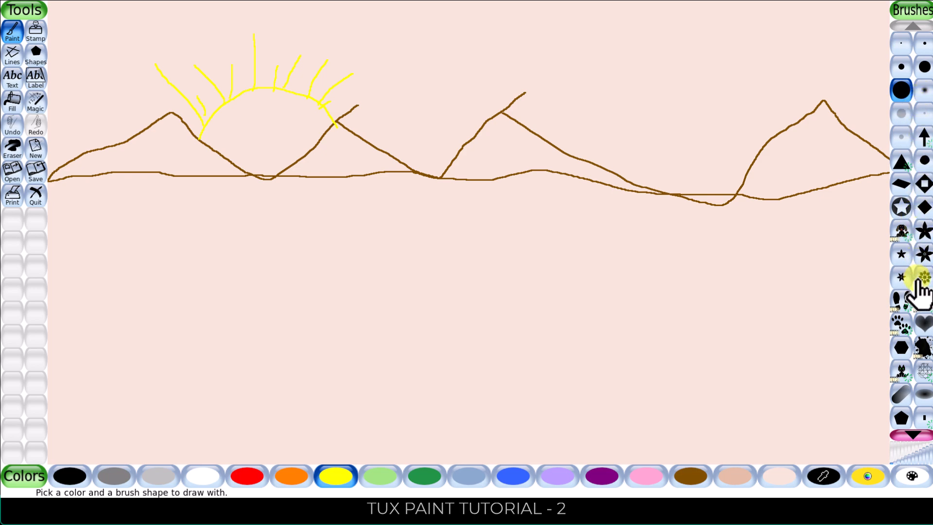
{"action": "scroll", "coordinate": [920, 292], "scroll_direction": "down", "scroll_amount": 2}
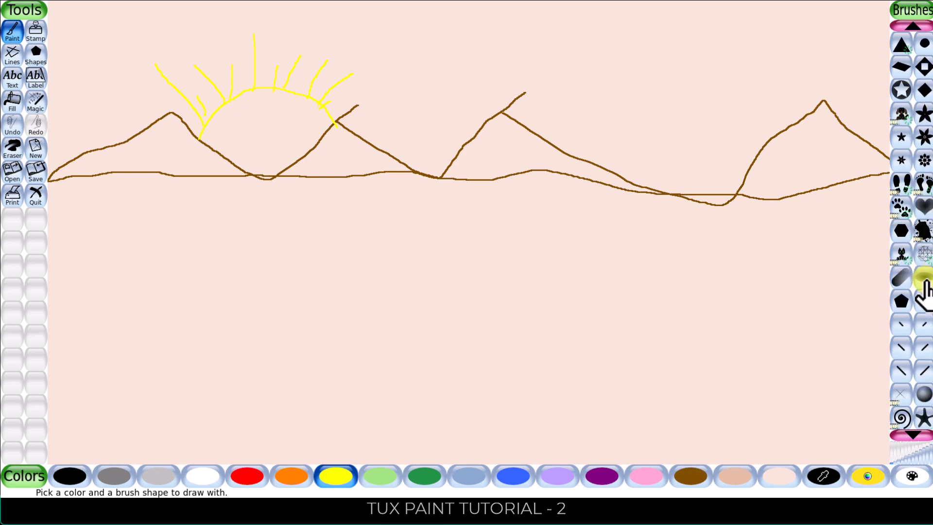
{"action": "scroll", "coordinate": [911, 275], "scroll_direction": "down", "scroll_amount": 1}
{"action": "left_click", "coordinate": [924, 113]}
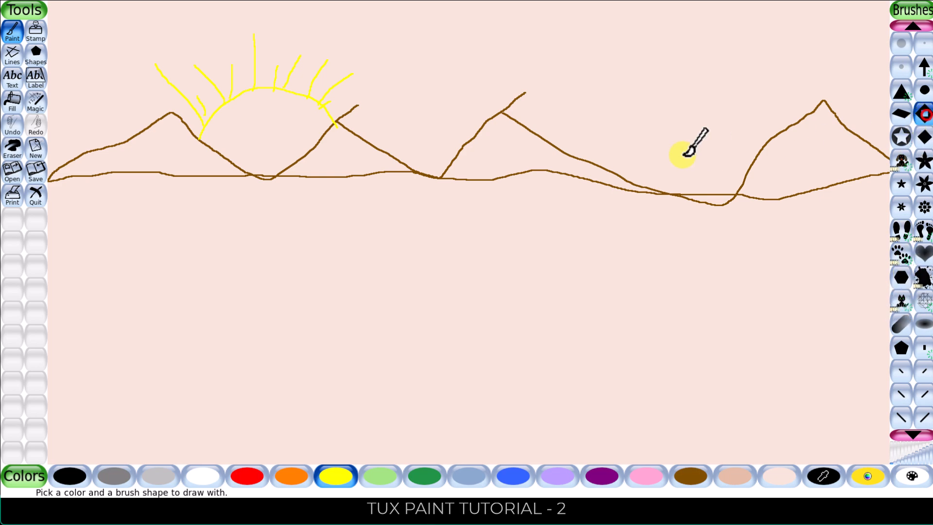
{"action": "left_click_drag", "start_coordinate": [592, 39], "coordinate": [671, 50]}
{"action": "left_click", "coordinate": [683, 88]}
{"action": "left_click", "coordinate": [683, 117]}
{"action": "left_click", "coordinate": [712, 103]}
{"action": "left_click", "coordinate": [747, 78]}
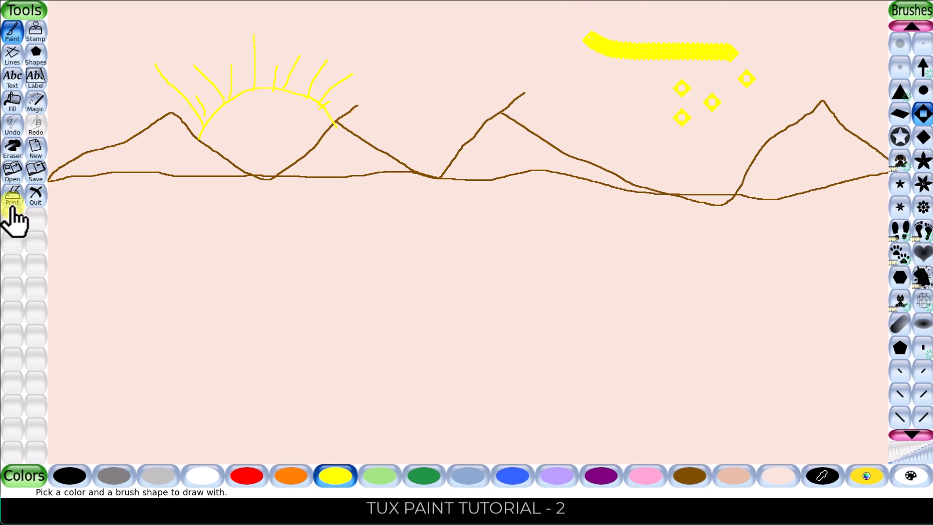
{"action": "left_click", "coordinate": [14, 129]}
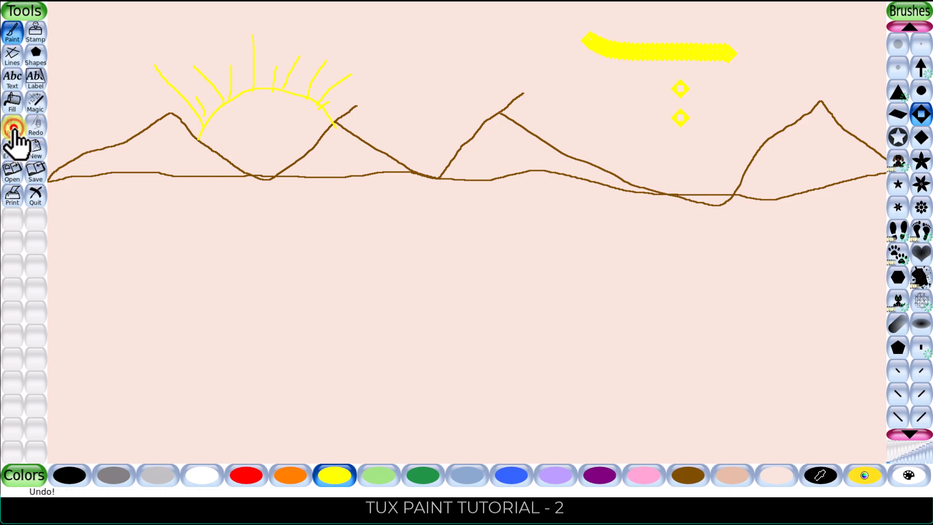
{"action": "left_click", "coordinate": [14, 129]}
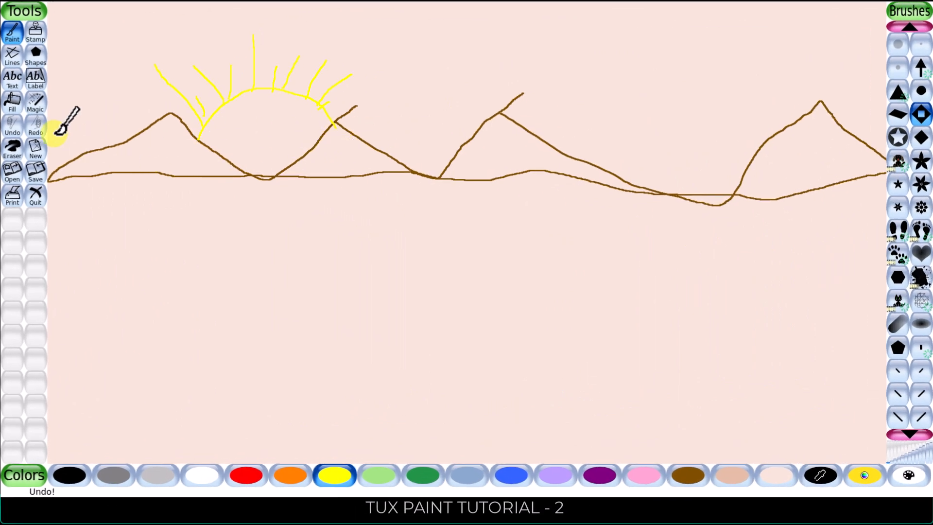
- Fill the four outlined mountains with solid brown using the Fill tool
{"action": "left_click", "coordinate": [15, 100]}
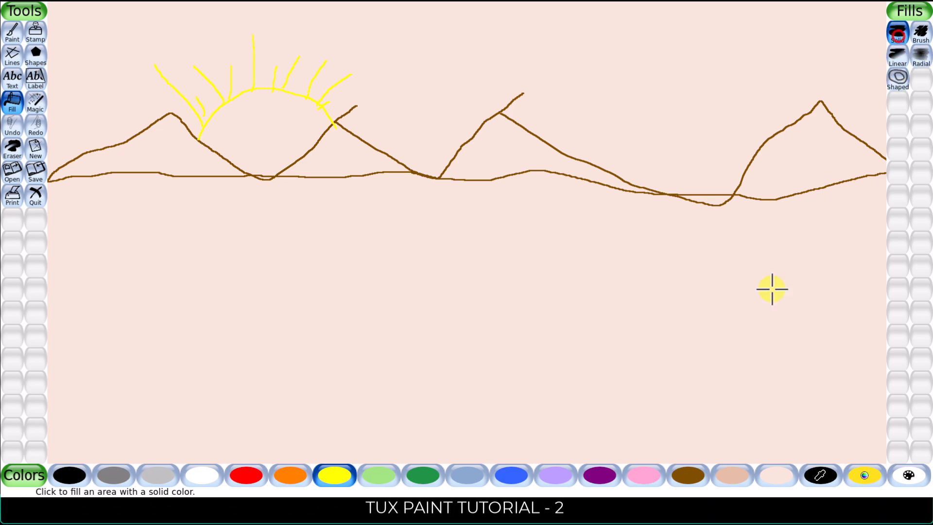
{"action": "left_click", "coordinate": [729, 474]}
{"action": "left_click", "coordinate": [700, 476]}
{"action": "left_click", "coordinate": [145, 148]}
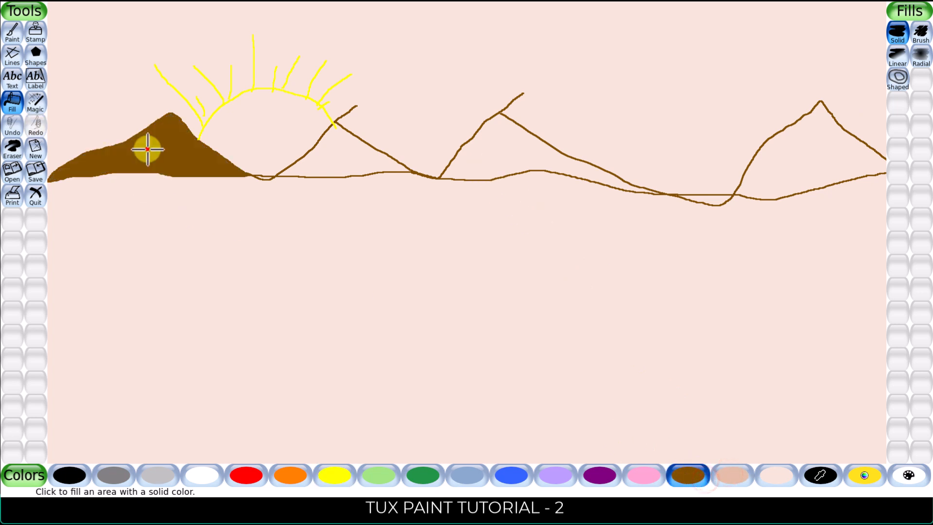
{"action": "left_click", "coordinate": [356, 158]}
{"action": "left_click", "coordinate": [503, 155]}
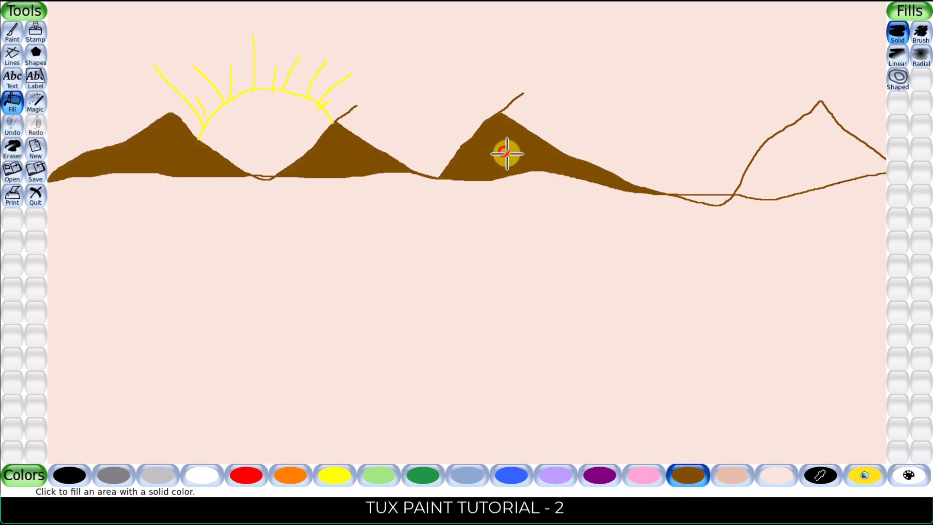
{"action": "left_click", "coordinate": [817, 153]}
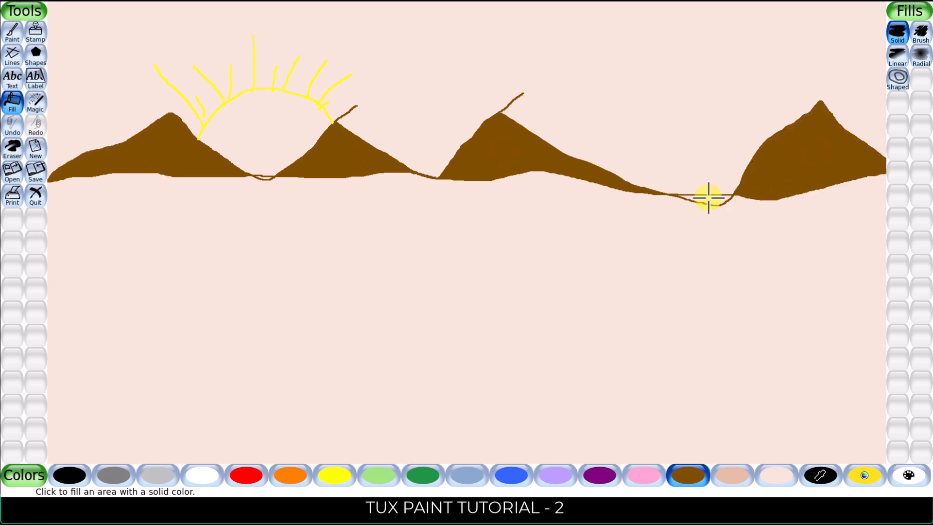
- Paint a medium-thick dark green line across the whole canvas along the mountains' base line
{"action": "left_click", "coordinate": [428, 478]}
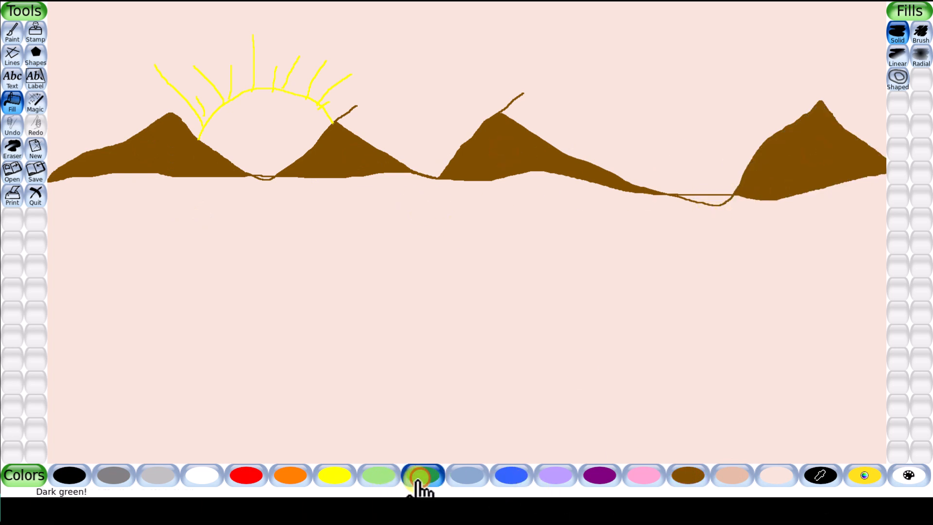
{"action": "left_click", "coordinate": [13, 30]}
{"action": "left_click", "coordinate": [921, 94]}
{"action": "scroll", "coordinate": [911, 95], "scroll_direction": "up", "scroll_amount": 3}
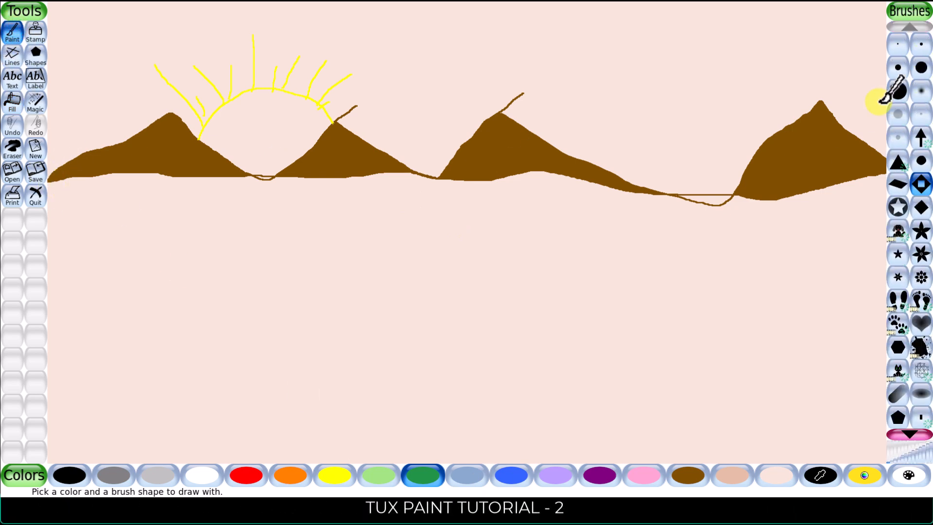
{"action": "left_click", "coordinate": [898, 69]}
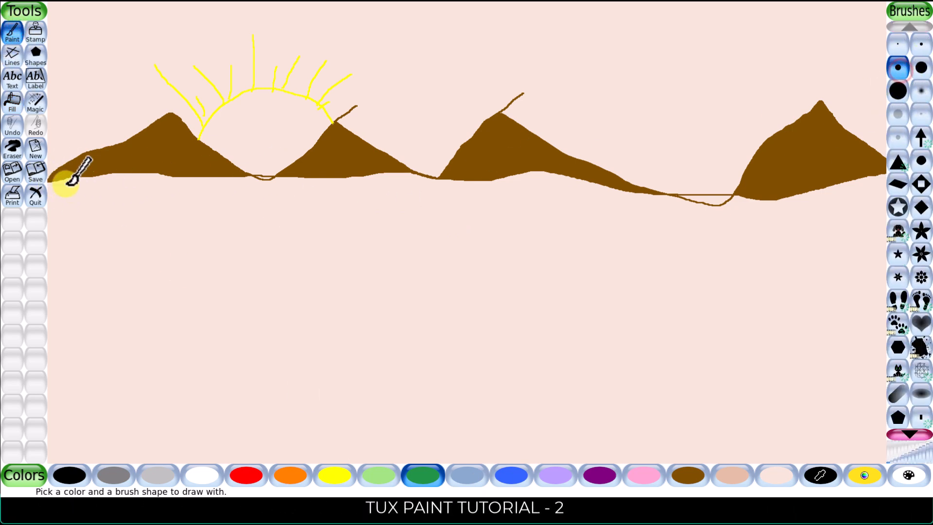
{"action": "mouse_move", "coordinate": [49, 182]}
{"action": "left_mouse_down"}
{"action": "mouse_move", "coordinate": [549, 173]}
{"action": "mouse_move", "coordinate": [591, 185]}
{"action": "mouse_move", "coordinate": [762, 194]}
{"action": "mouse_move", "coordinate": [872, 183]}
{"action": "mouse_move", "coordinate": [892, 170]}
{"action": "left_mouse_up"}
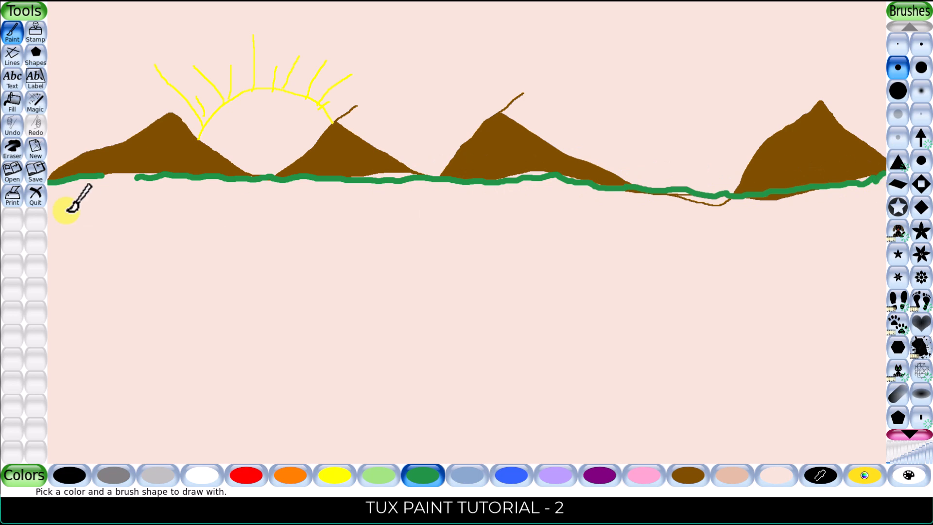
- Close the gap in the dark green base line and thicken it in places with extra strokes below the mountains
{"action": "left_click_drag", "start_coordinate": [104, 178], "coordinate": [150, 175]}
{"action": "left_click", "coordinate": [111, 182]}
{"action": "mouse_move", "coordinate": [377, 181]}
{"action": "left_mouse_down"}
{"action": "mouse_move", "coordinate": [415, 173]}
{"action": "mouse_move", "coordinate": [378, 173]}
{"action": "mouse_move", "coordinate": [410, 171]}
{"action": "mouse_move", "coordinate": [400, 175]}
{"action": "left_mouse_up"}
{"action": "mouse_move", "coordinate": [520, 171]}
{"action": "left_mouse_down"}
{"action": "mouse_move", "coordinate": [589, 182]}
{"action": "mouse_move", "coordinate": [514, 181]}
{"action": "left_mouse_up"}
{"action": "left_click_drag", "start_coordinate": [668, 199], "coordinate": [742, 202]}
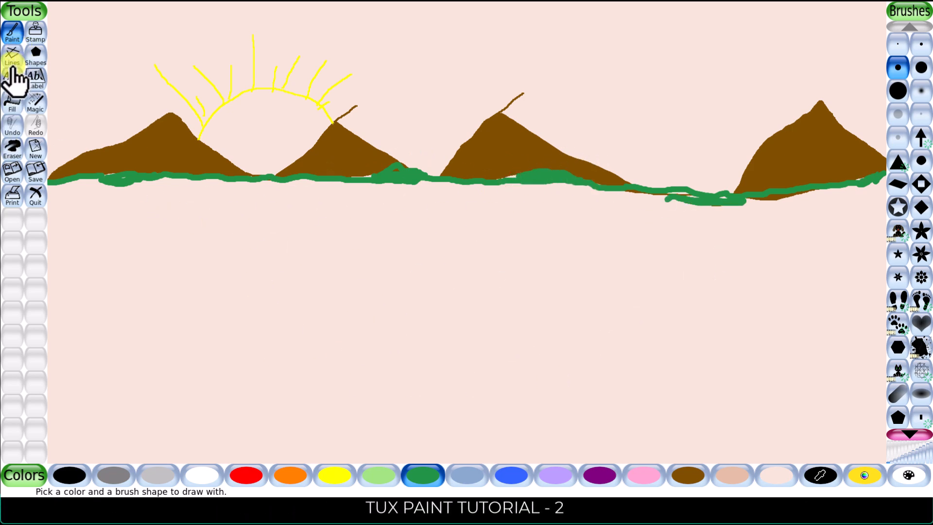
- Fill the ground below the base line with a dark green radial gradient centred in the ground area
{"action": "left_click", "coordinate": [11, 101]}
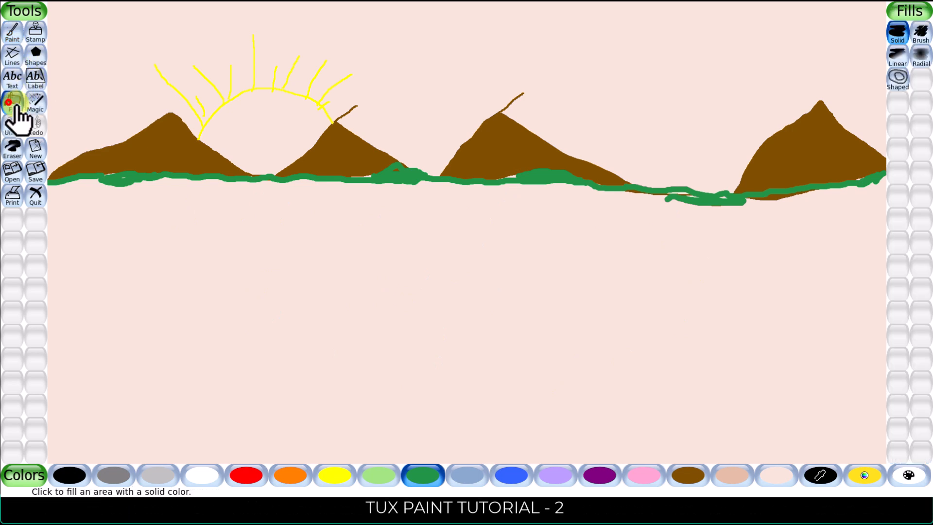
{"action": "left_click", "coordinate": [900, 35]}
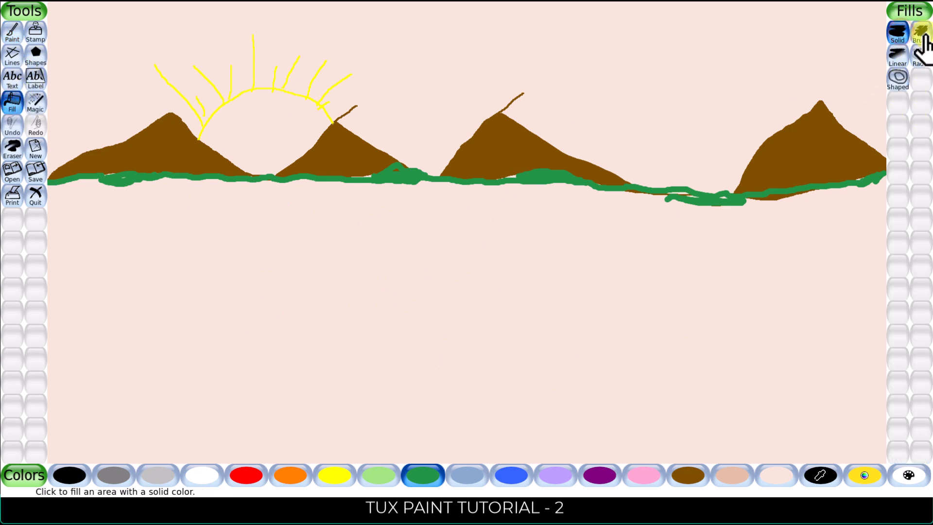
{"action": "left_click", "coordinate": [919, 65]}
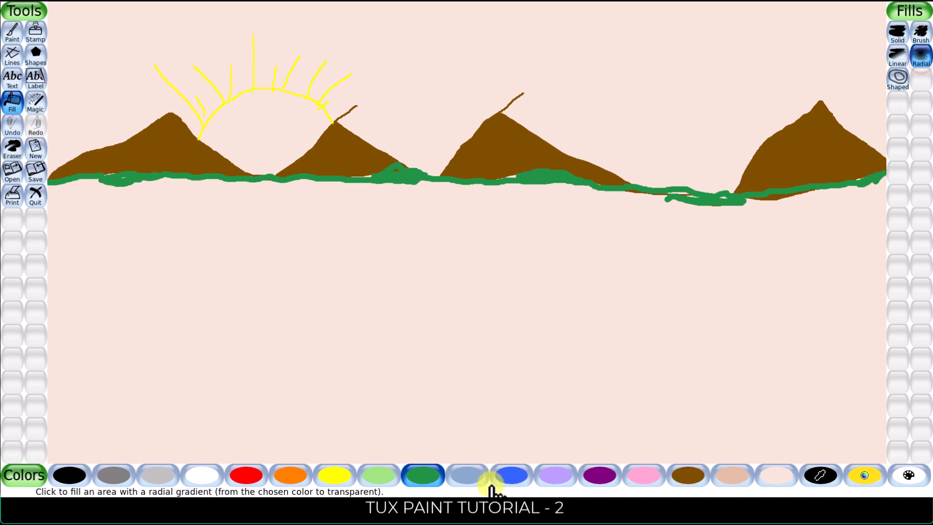
{"action": "left_click", "coordinate": [424, 476]}
{"action": "left_click", "coordinate": [441, 351]}
- Quit the program and save the picture
{"action": "key", "text": "Escape"}
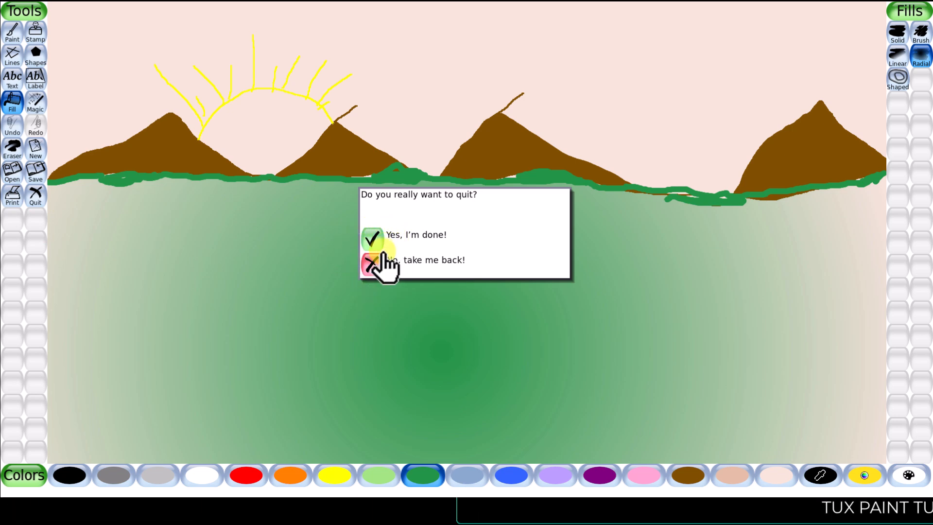
{"action": "left_click", "coordinate": [373, 239]}
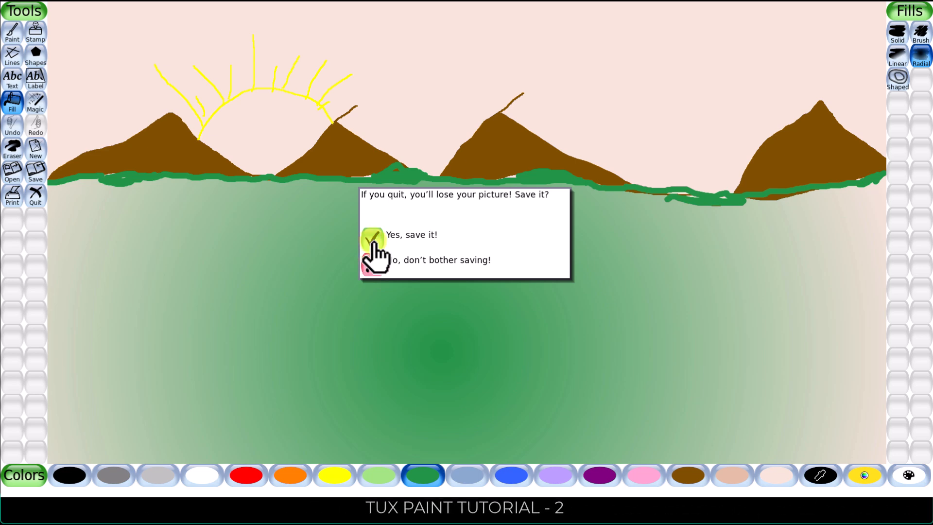
{"action": "left_click", "coordinate": [373, 239]}
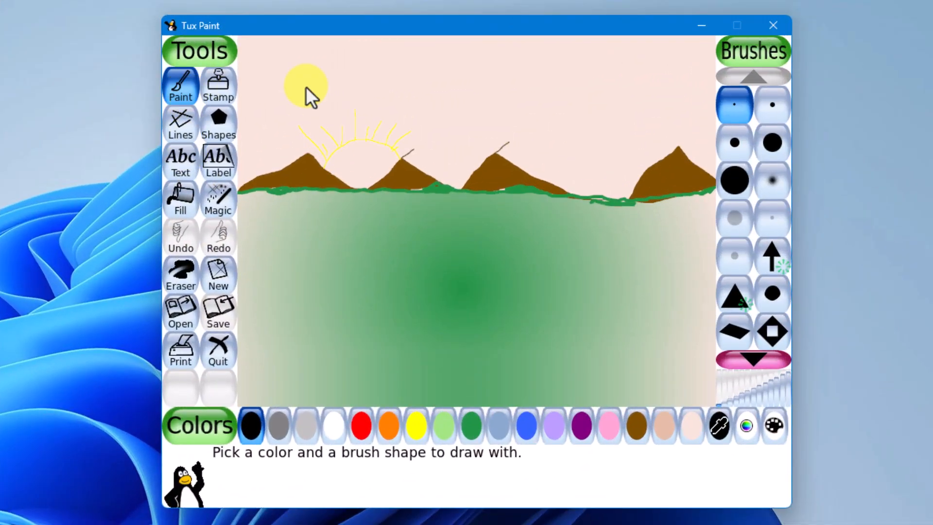
- Choose the large soft-edged round brush for painting
{"action": "scroll", "coordinate": [769, 297], "scroll_direction": "down", "scroll_amount": 7}
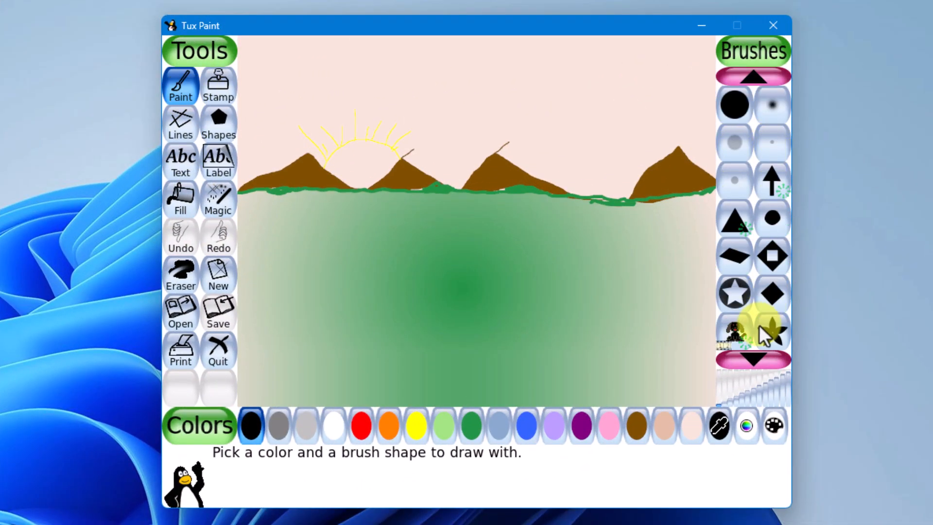
{"action": "scroll", "coordinate": [752, 365], "scroll_direction": "up", "scroll_amount": 7}
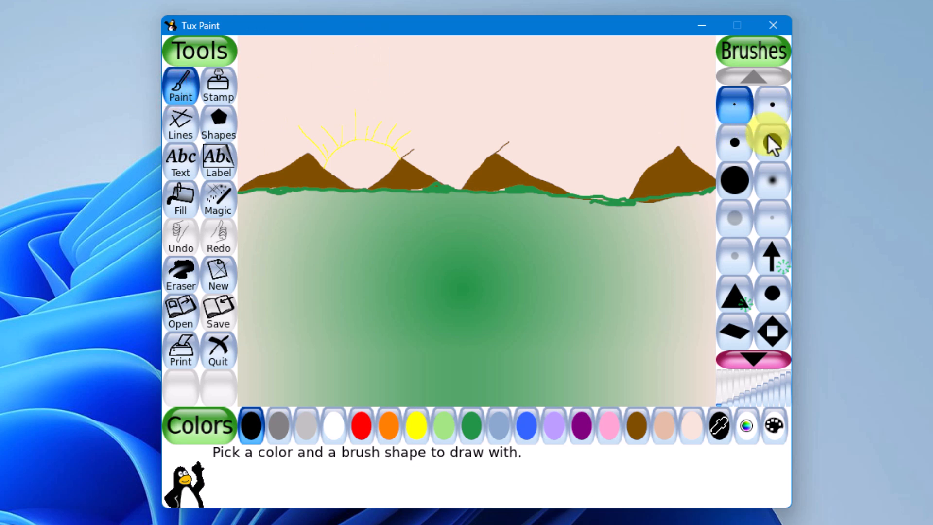
{"action": "left_click", "coordinate": [779, 179]}
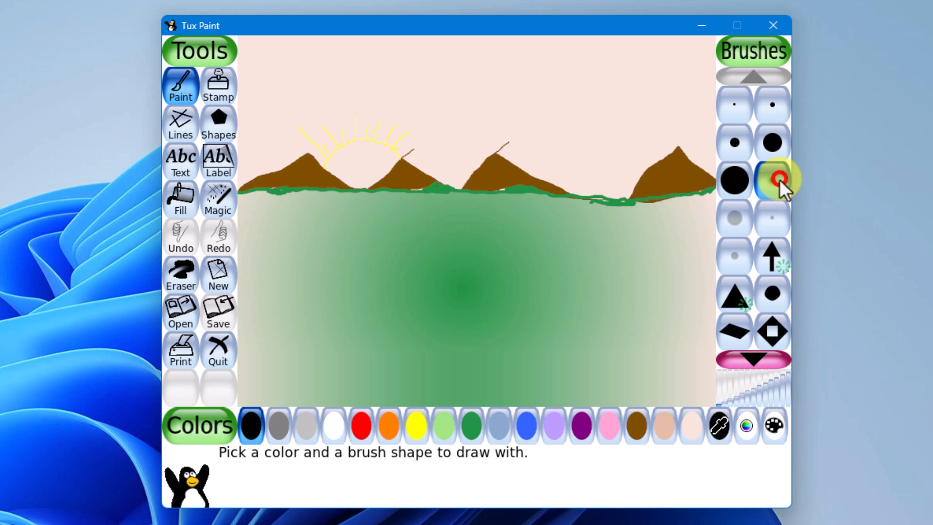
- Try a black cloud outline with the soft brush above the sun, and undo it
{"action": "left_click", "coordinate": [256, 78]}
{"action": "mouse_move", "coordinate": [340, 61]}
{"action": "left_mouse_down"}
{"action": "mouse_move", "coordinate": [365, 90]}
{"action": "mouse_move", "coordinate": [329, 111]}
{"action": "left_mouse_up"}
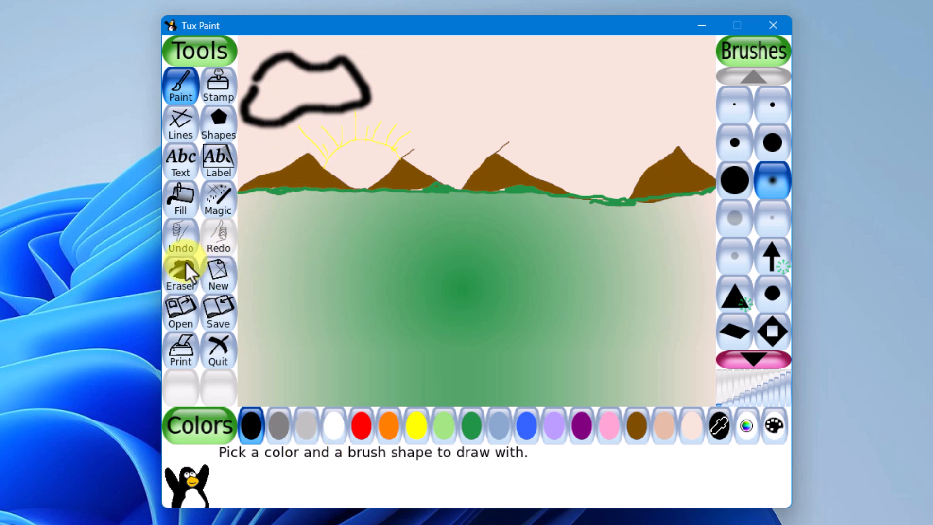
{"action": "left_click", "coordinate": [181, 238]}
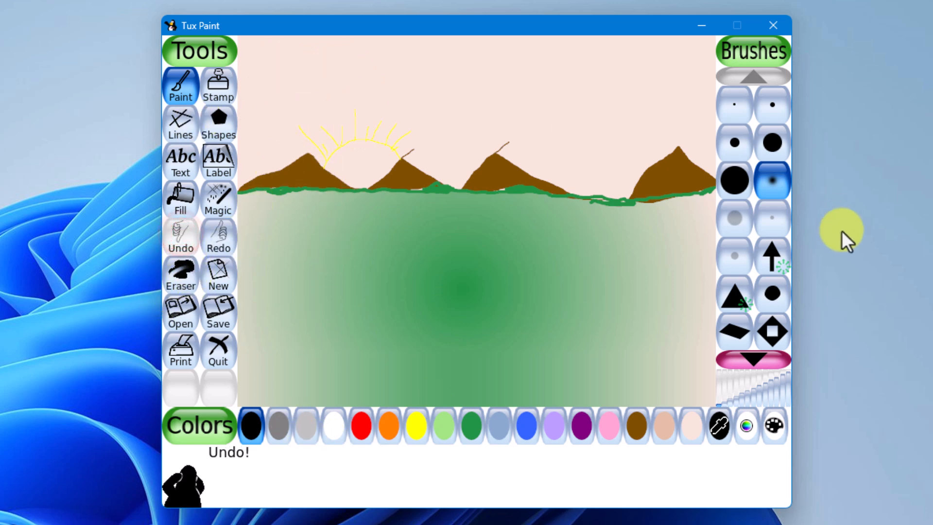
- Paint three closed sky blue cloud outlines across the sky with the soft-edged brush
{"action": "left_click", "coordinate": [496, 427]}
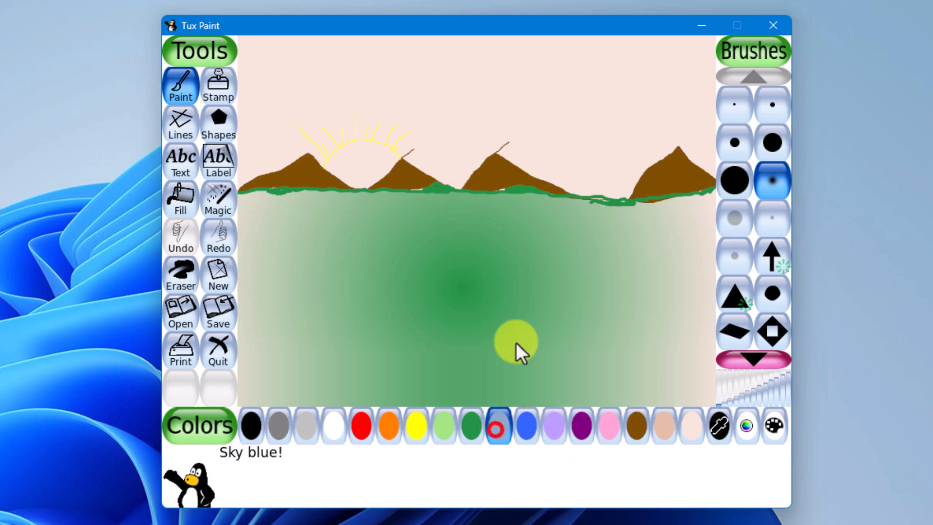
{"action": "left_click_drag", "start_coordinate": [255, 66], "coordinate": [264, 75]}
{"action": "mouse_move", "coordinate": [360, 65]}
{"action": "left_mouse_down"}
{"action": "mouse_move", "coordinate": [370, 104]}
{"action": "mouse_move", "coordinate": [316, 116]}
{"action": "left_mouse_up"}
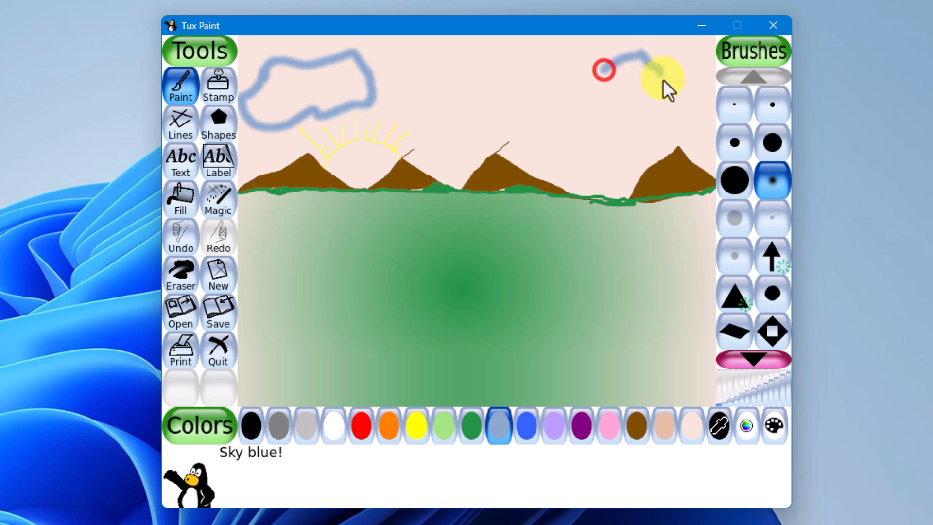
{"action": "left_click_drag", "start_coordinate": [659, 73], "coordinate": [629, 119]}
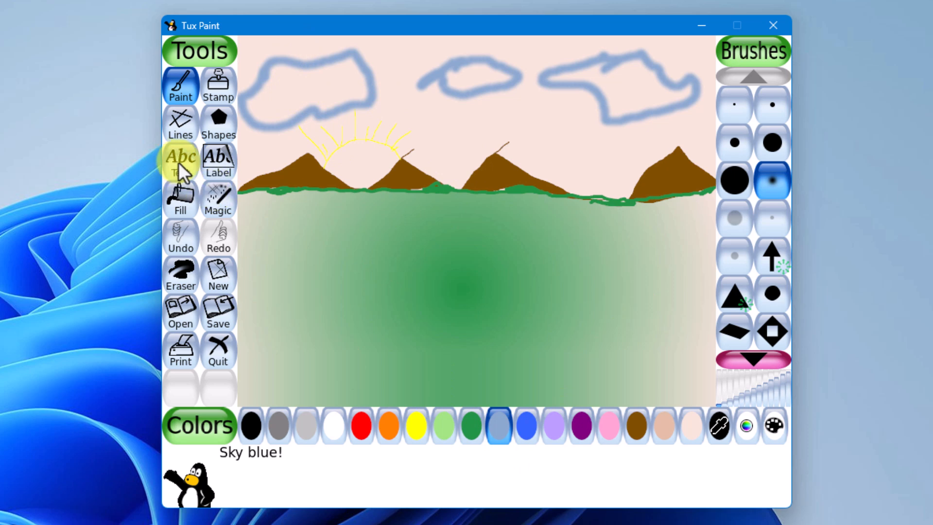
- Fill the three cloud outlines with a sky blue radial gradient
{"action": "left_click", "coordinate": [182, 200]}
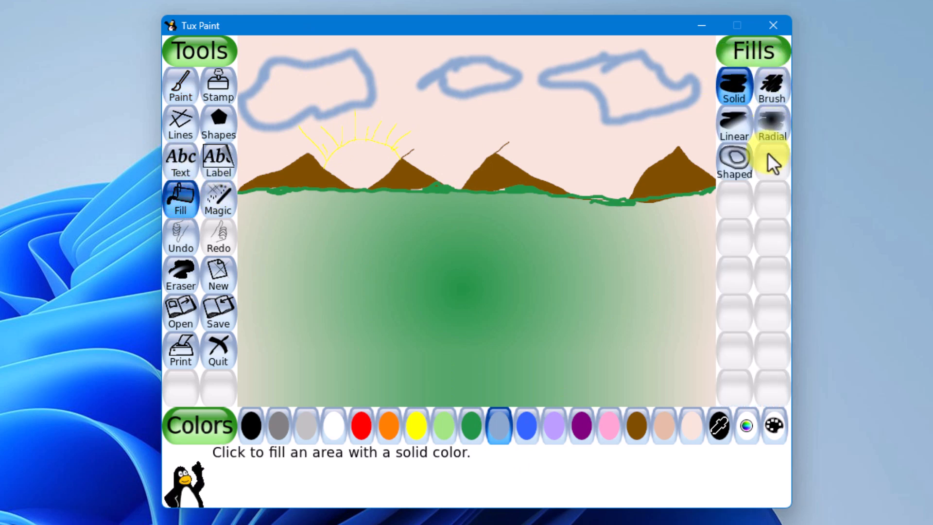
{"action": "left_click", "coordinate": [772, 129]}
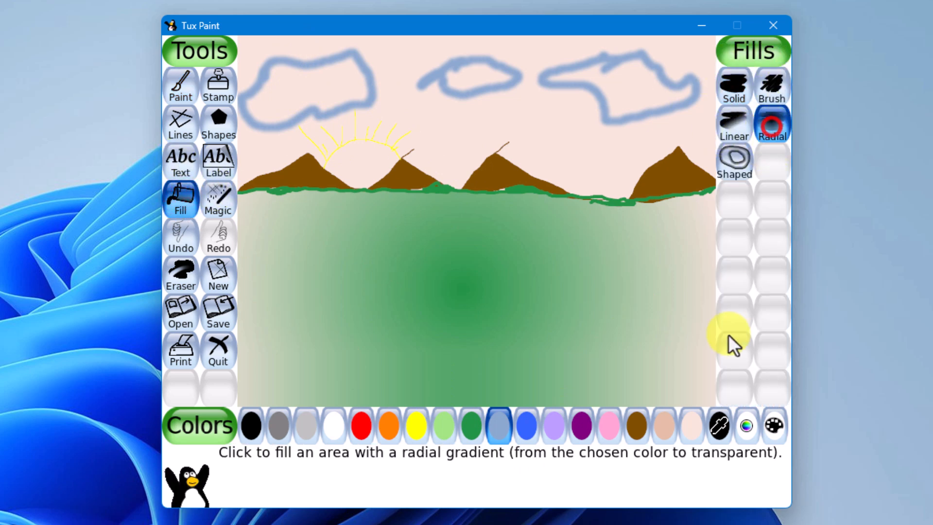
{"action": "left_click", "coordinate": [300, 81]}
{"action": "left_click", "coordinate": [476, 73]}
{"action": "left_click", "coordinate": [639, 85]}
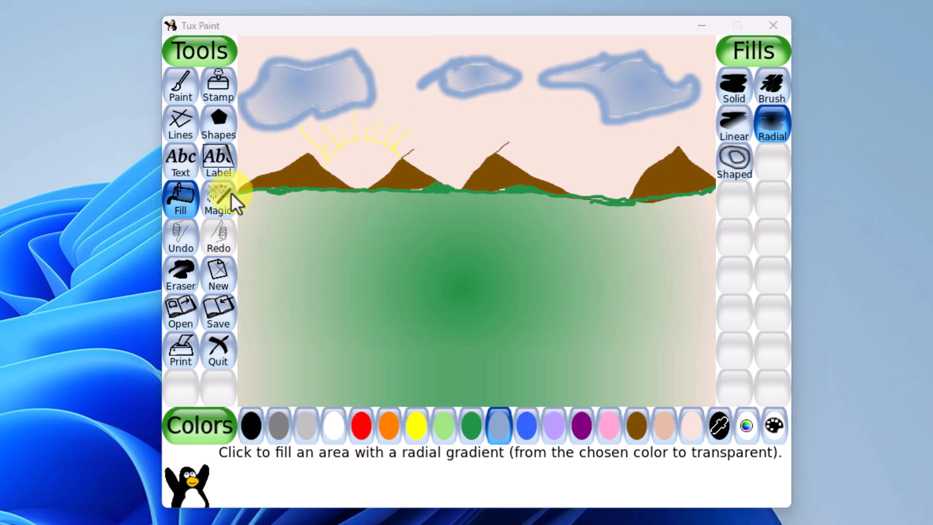
- Paint two soft blue river banks widening from between the first two mountains down to the canvas's lower edge
{"action": "left_click", "coordinate": [180, 85]}
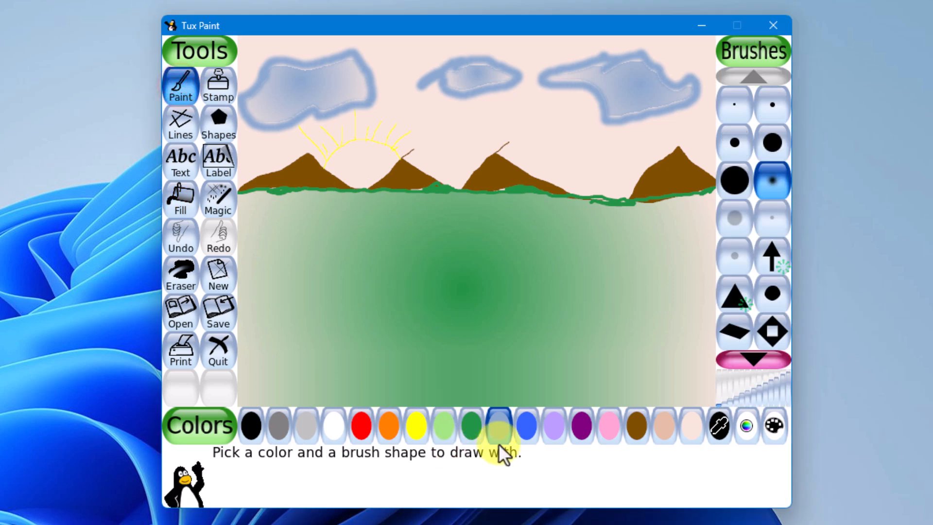
{"action": "left_click", "coordinate": [518, 430]}
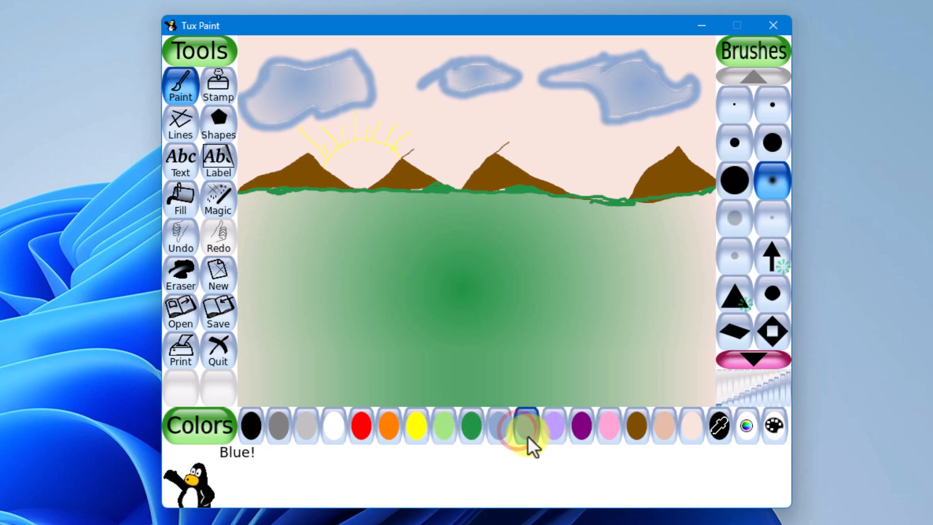
{"action": "left_click", "coordinate": [771, 182]}
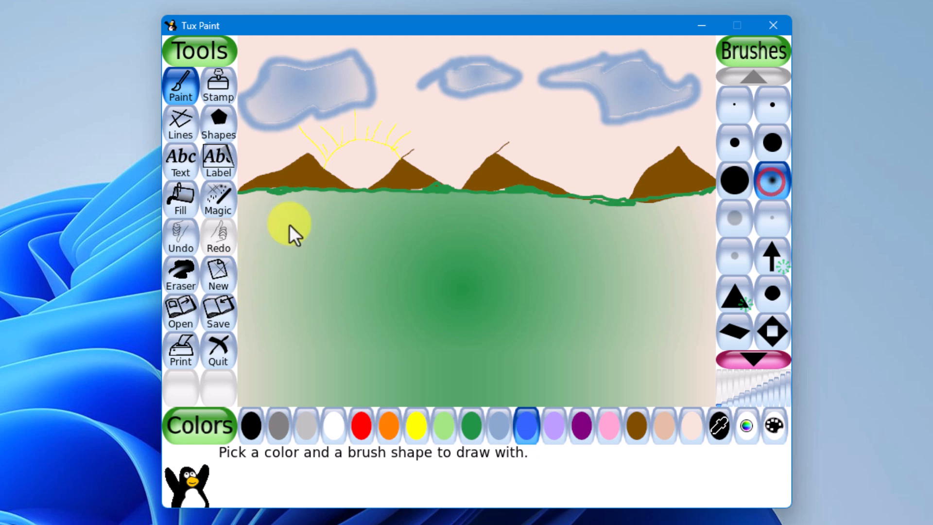
{"action": "mouse_move", "coordinate": [354, 194]}
{"action": "left_mouse_down"}
{"action": "mouse_move", "coordinate": [326, 274]}
{"action": "mouse_move", "coordinate": [325, 315]}
{"action": "left_mouse_up"}
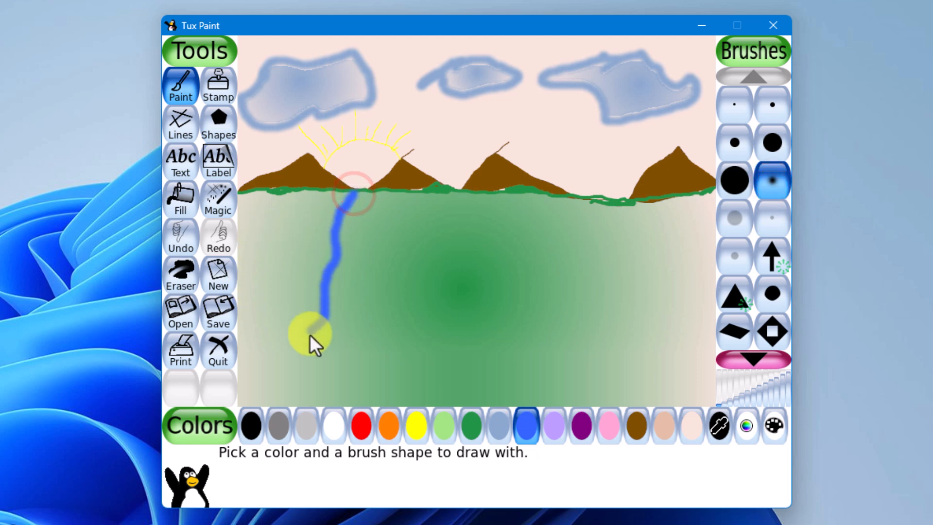
{"action": "mouse_move", "coordinate": [368, 192]}
{"action": "left_mouse_down"}
{"action": "mouse_move", "coordinate": [389, 250]}
{"action": "mouse_move", "coordinate": [419, 291]}
{"action": "mouse_move", "coordinate": [421, 323]}
{"action": "mouse_move", "coordinate": [460, 356]}
{"action": "left_mouse_up"}
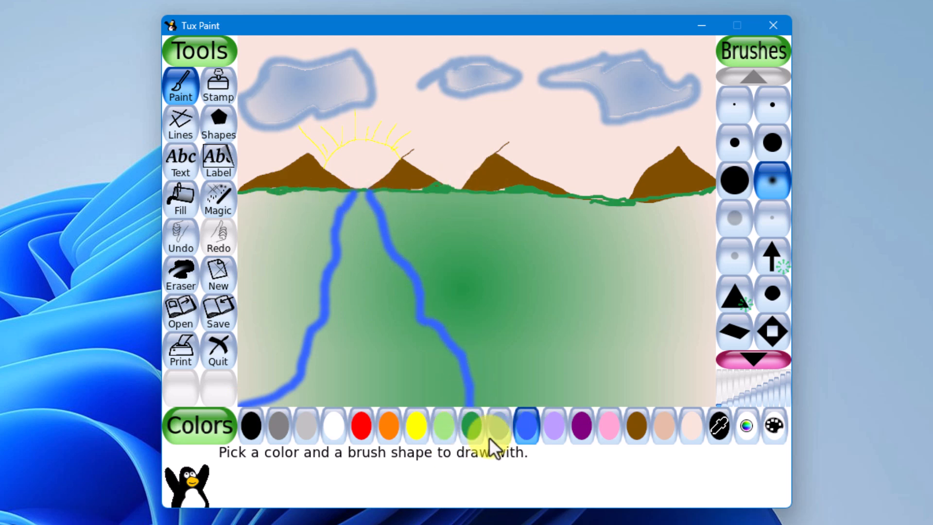
- Paint a soft dark green bumpy line of bushes along the base of the mountains
{"action": "left_click", "coordinate": [470, 430]}
{"action": "mouse_move", "coordinate": [240, 195]}
{"action": "left_mouse_down"}
{"action": "mouse_move", "coordinate": [373, 183]}
{"action": "mouse_move", "coordinate": [663, 194]}
{"action": "left_mouse_up"}
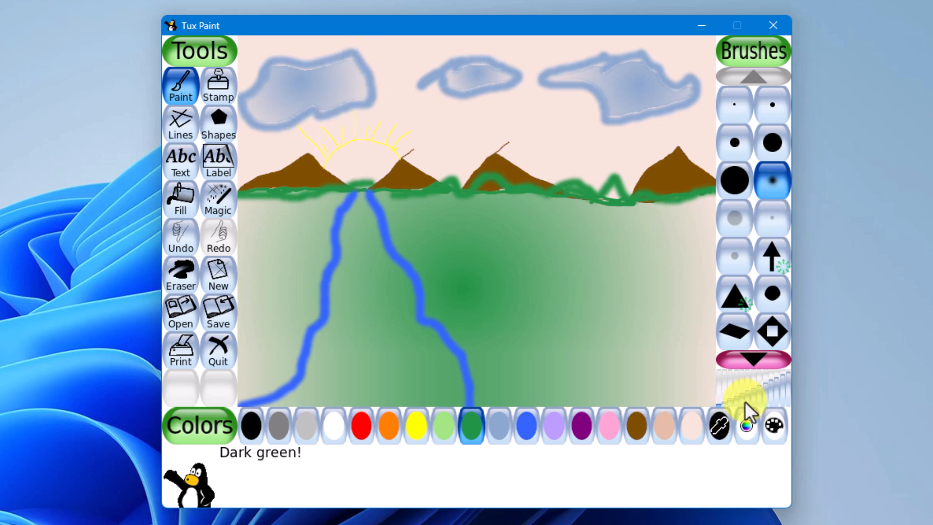
{"action": "mouse_move", "coordinate": [774, 396]}
{"action": "left_mouse_down"}
{"action": "mouse_move", "coordinate": [786, 393]}
{"action": "mouse_move", "coordinate": [728, 404]}
{"action": "mouse_move", "coordinate": [750, 397]}
{"action": "left_mouse_up"}
{"action": "left_click_drag", "start_coordinate": [750, 396], "coordinate": [777, 394]}
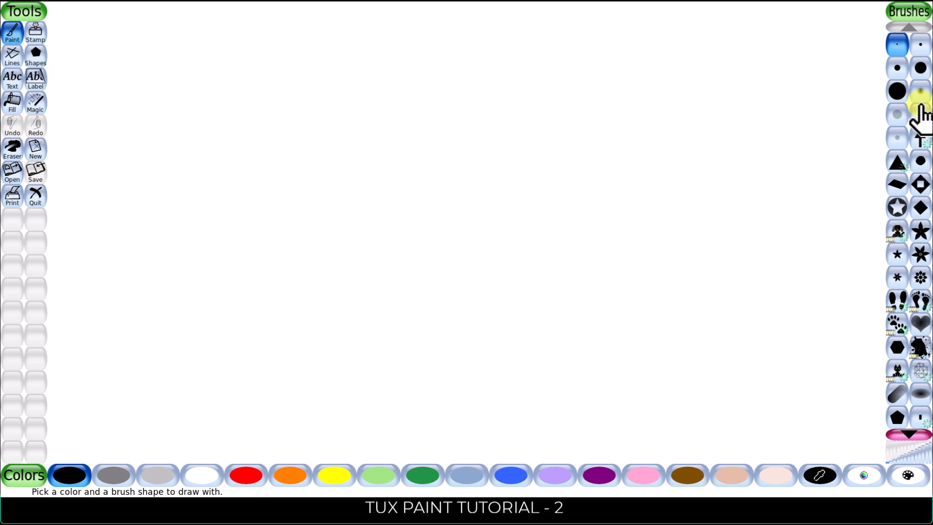
- Paint a thin wavy dark green ground line across the lower part of the blank canvas with the second-smallest round brush
{"action": "left_click", "coordinate": [921, 46]}
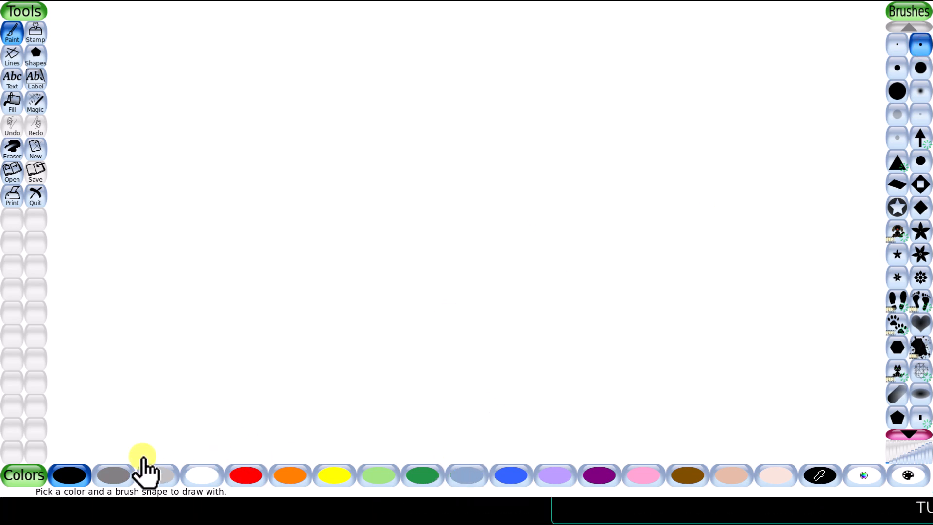
{"action": "left_click", "coordinate": [418, 478]}
{"action": "mouse_move", "coordinate": [47, 366]}
{"action": "left_mouse_down"}
{"action": "mouse_move", "coordinate": [88, 354]}
{"action": "mouse_move", "coordinate": [478, 362]}
{"action": "mouse_move", "coordinate": [716, 346]}
{"action": "mouse_move", "coordinate": [811, 361]}
{"action": "mouse_move", "coordinate": [882, 368]}
{"action": "left_mouse_up"}
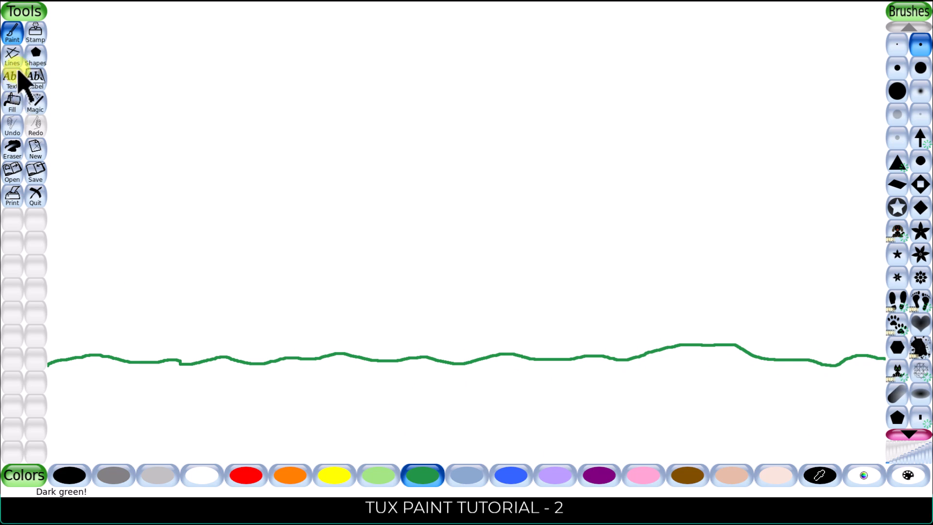
- Fill the area below the wavy line with solid dark green and return to the Paint tool
{"action": "left_click", "coordinate": [15, 108]}
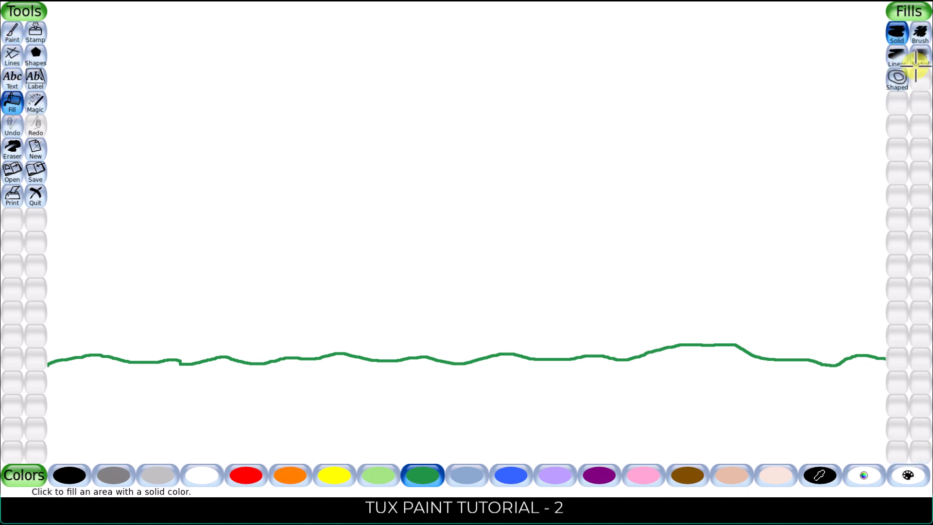
{"action": "left_click", "coordinate": [897, 32]}
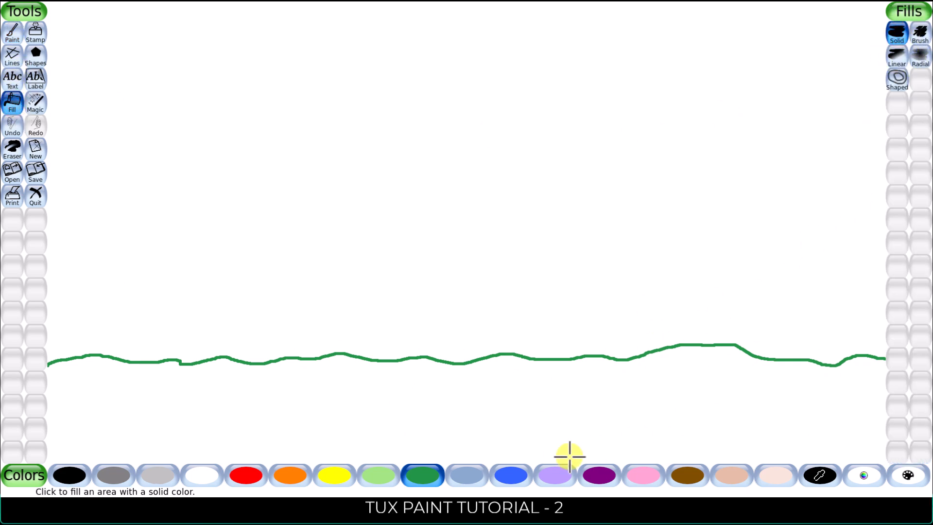
{"action": "left_click", "coordinate": [474, 423]}
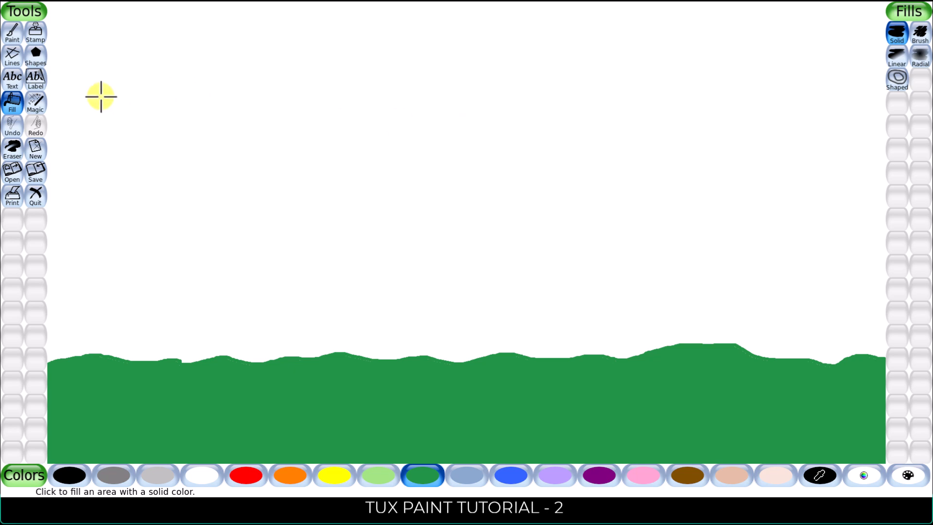
{"action": "left_click", "coordinate": [10, 34]}
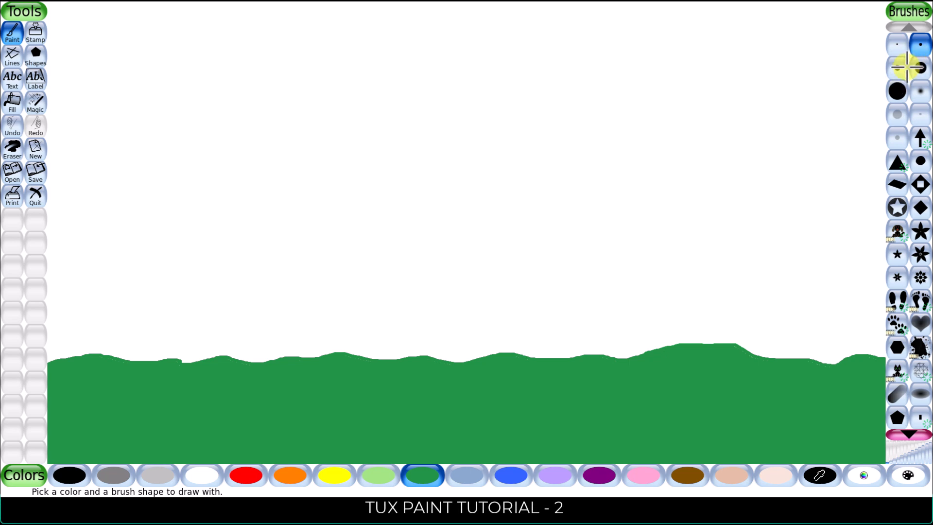
- Paint two wavy brown trunk sides rising from the canvas's lower edge with the third-smallest round brush
{"action": "left_click", "coordinate": [897, 68]}
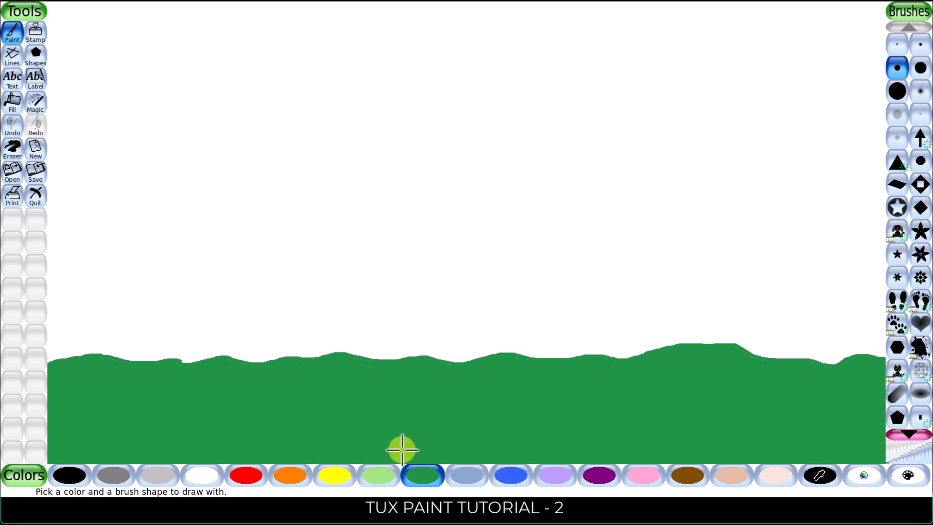
{"action": "left_click", "coordinate": [677, 473]}
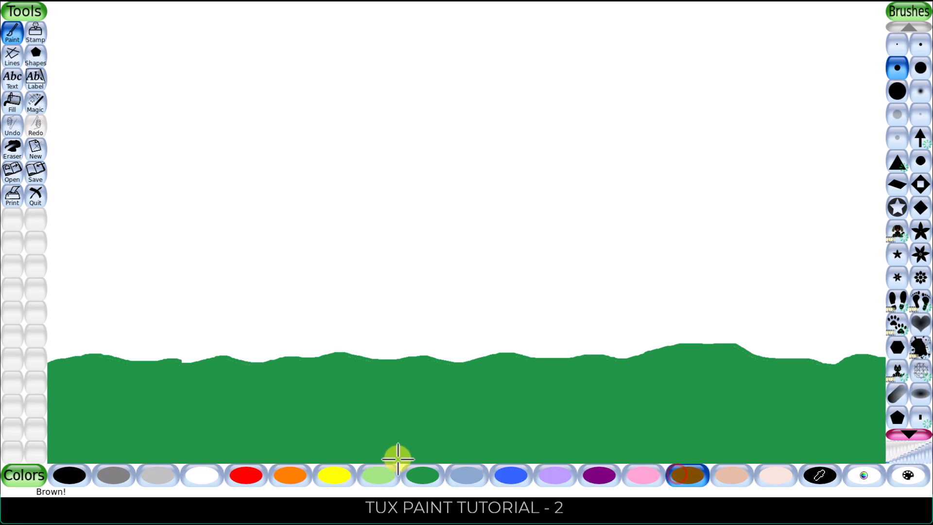
{"action": "mouse_move", "coordinate": [377, 459]}
{"action": "left_mouse_down"}
{"action": "mouse_move", "coordinate": [408, 391]}
{"action": "mouse_move", "coordinate": [404, 294]}
{"action": "mouse_move", "coordinate": [397, 246]}
{"action": "mouse_move", "coordinate": [342, 173]}
{"action": "left_mouse_up"}
{"action": "mouse_move", "coordinate": [565, 454]}
{"action": "left_mouse_down"}
{"action": "mouse_move", "coordinate": [534, 422]}
{"action": "mouse_move", "coordinate": [517, 367]}
{"action": "mouse_move", "coordinate": [538, 309]}
{"action": "mouse_move", "coordinate": [552, 193]}
{"action": "mouse_move", "coordinate": [581, 148]}
{"action": "left_mouse_up"}
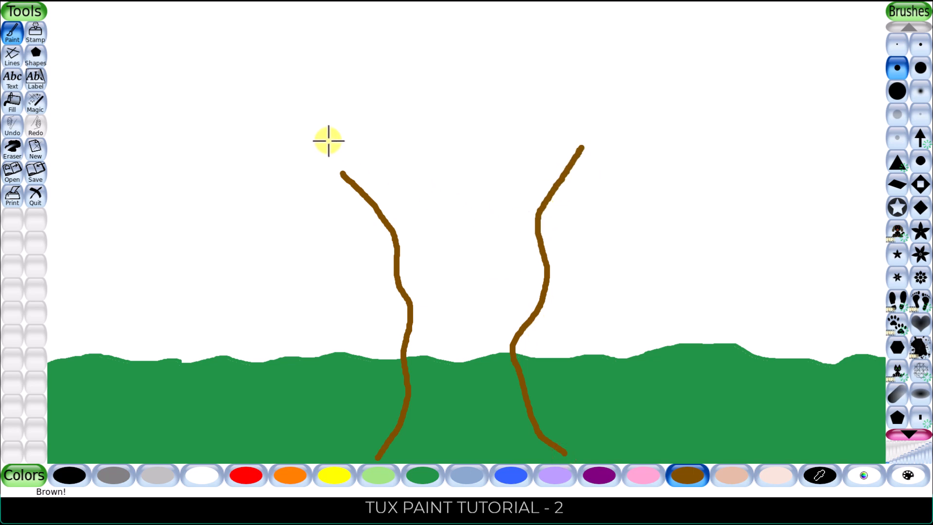
- Paint the brown V-shaped fork between the two trunk sides, rising into the openings of both main branches
{"action": "left_click_drag", "start_coordinate": [337, 166], "coordinate": [352, 185]}
{"action": "mouse_move", "coordinate": [349, 141]}
{"action": "left_mouse_down"}
{"action": "mouse_move", "coordinate": [421, 203]}
{"action": "mouse_move", "coordinate": [558, 130]}
{"action": "mouse_move", "coordinate": [596, 124]}
{"action": "mouse_move", "coordinate": [579, 155]}
{"action": "mouse_move", "coordinate": [616, 129]}
{"action": "left_mouse_up"}
{"action": "left_click_drag", "start_coordinate": [582, 118], "coordinate": [598, 111]}
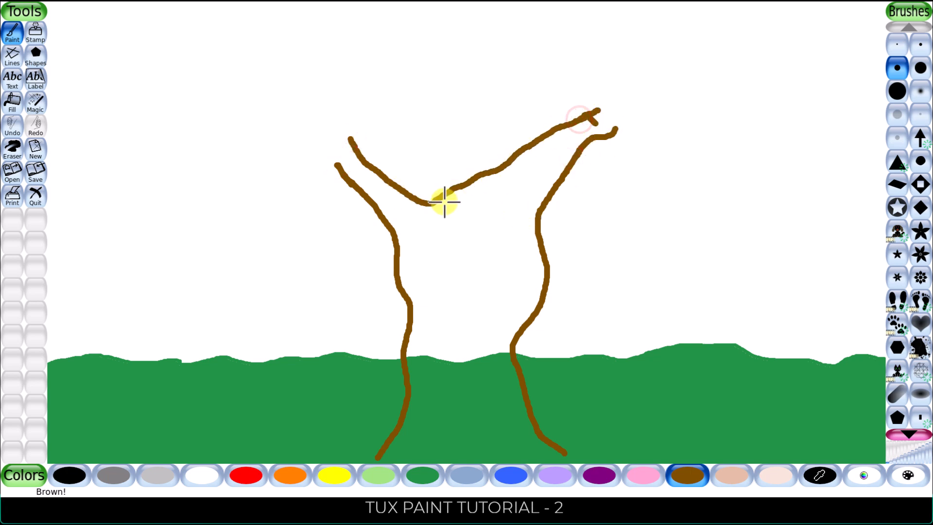
{"action": "mouse_move", "coordinate": [425, 203]}
{"action": "left_mouse_down"}
{"action": "mouse_move", "coordinate": [466, 198]}
{"action": "mouse_move", "coordinate": [525, 150]}
{"action": "left_mouse_up"}
{"action": "left_click_drag", "start_coordinate": [447, 194], "coordinate": [548, 144]}
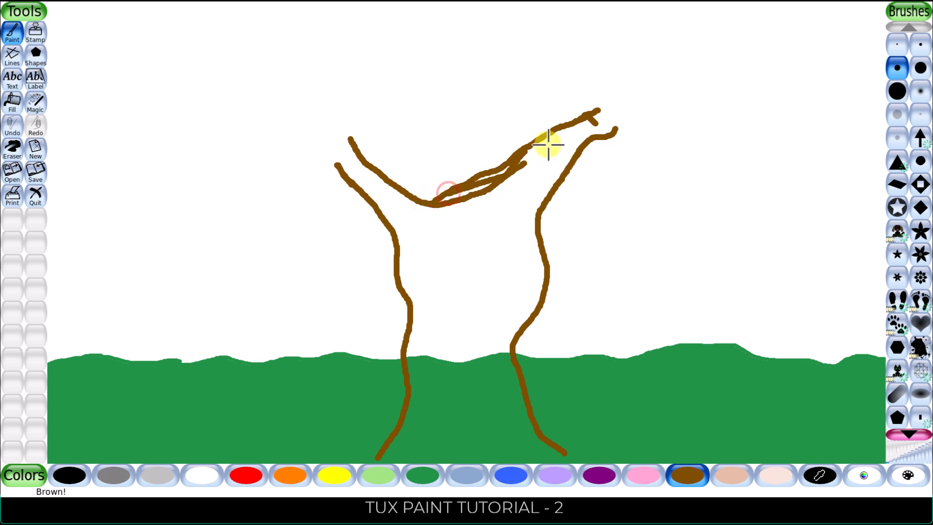
- Extend the two main branches outward with pairs of brown lines on either side of the trunk
{"action": "left_click_drag", "start_coordinate": [612, 136], "coordinate": [679, 106]}
{"action": "left_click_drag", "start_coordinate": [585, 115], "coordinate": [662, 95]}
{"action": "left_click_drag", "start_coordinate": [356, 152], "coordinate": [272, 129]}
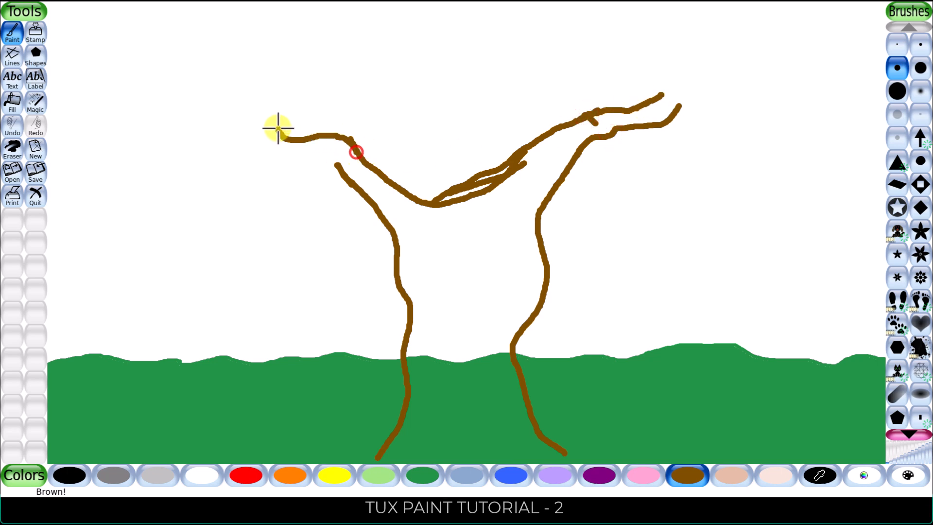
{"action": "mouse_move", "coordinate": [328, 159]}
{"action": "left_mouse_down"}
{"action": "mouse_move", "coordinate": [268, 140]}
{"action": "mouse_move", "coordinate": [270, 127]}
{"action": "left_mouse_up"}
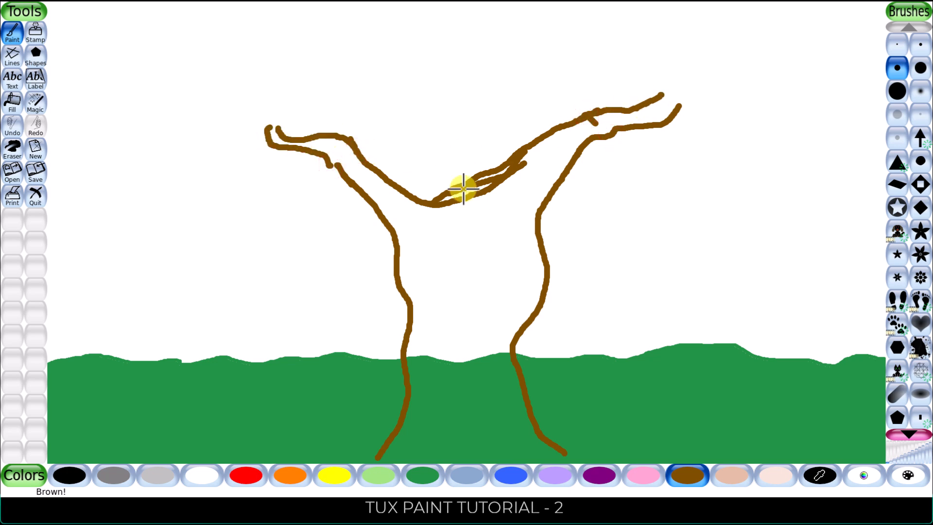
- Paint three smaller brown side branches: two off the right main branch and one curving up from the left one
{"action": "left_click_drag", "start_coordinate": [567, 171], "coordinate": [670, 150]}
{"action": "mouse_move", "coordinate": [573, 166]}
{"action": "left_mouse_down"}
{"action": "mouse_move", "coordinate": [650, 178]}
{"action": "mouse_move", "coordinate": [676, 155]}
{"action": "left_mouse_up"}
{"action": "mouse_move", "coordinate": [534, 138]}
{"action": "left_mouse_down"}
{"action": "mouse_move", "coordinate": [555, 76]}
{"action": "mouse_move", "coordinate": [524, 66]}
{"action": "left_mouse_up"}
{"action": "mouse_move", "coordinate": [526, 133]}
{"action": "left_mouse_down"}
{"action": "mouse_move", "coordinate": [547, 97]}
{"action": "mouse_move", "coordinate": [520, 73]}
{"action": "left_mouse_up"}
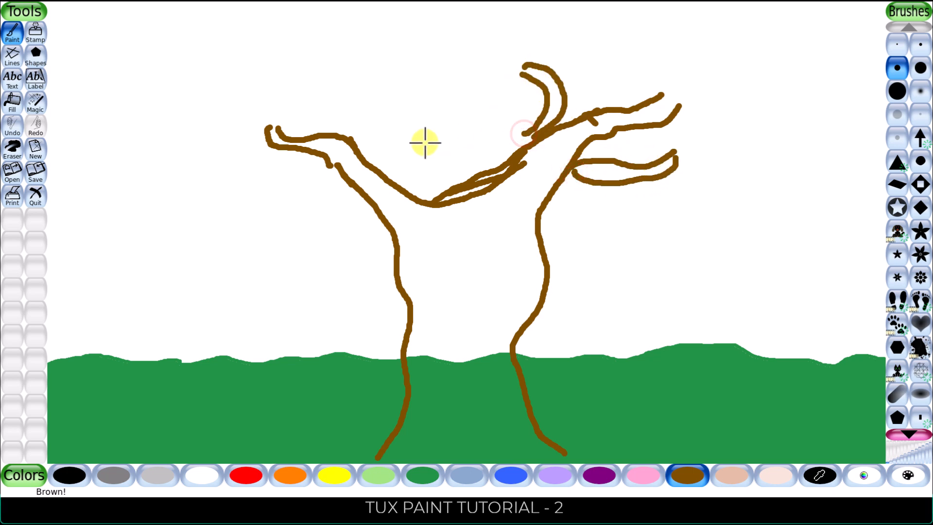
{"action": "mouse_move", "coordinate": [359, 151]}
{"action": "left_mouse_down"}
{"action": "mouse_move", "coordinate": [362, 126]}
{"action": "mouse_move", "coordinate": [422, 89]}
{"action": "left_mouse_up"}
{"action": "mouse_move", "coordinate": [338, 130]}
{"action": "left_mouse_down"}
{"action": "mouse_move", "coordinate": [350, 104]}
{"action": "mouse_move", "coordinate": [407, 93]}
{"action": "left_mouse_up"}
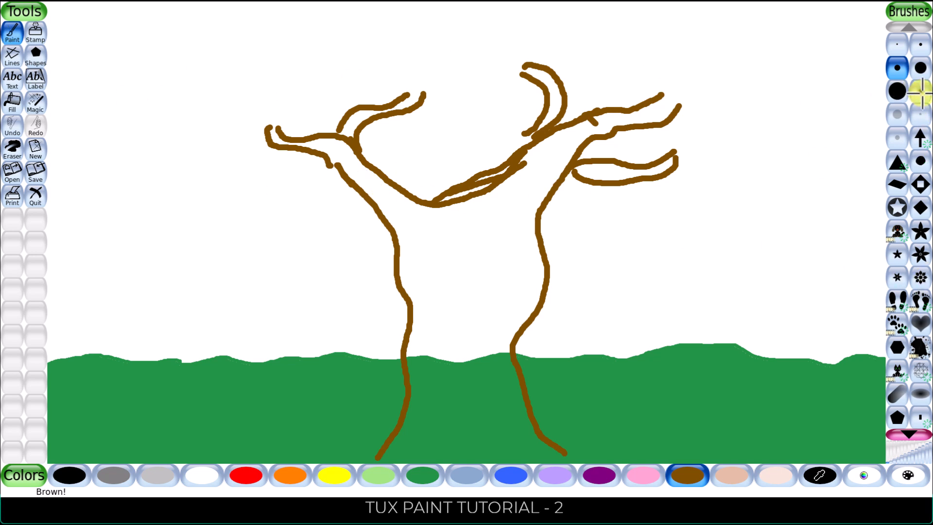
- Paint a large oval crown of dark green leaves over all the branches with the animated leafy vine brush
{"action": "scroll", "coordinate": [920, 145], "scroll_direction": "down", "scroll_amount": 12}
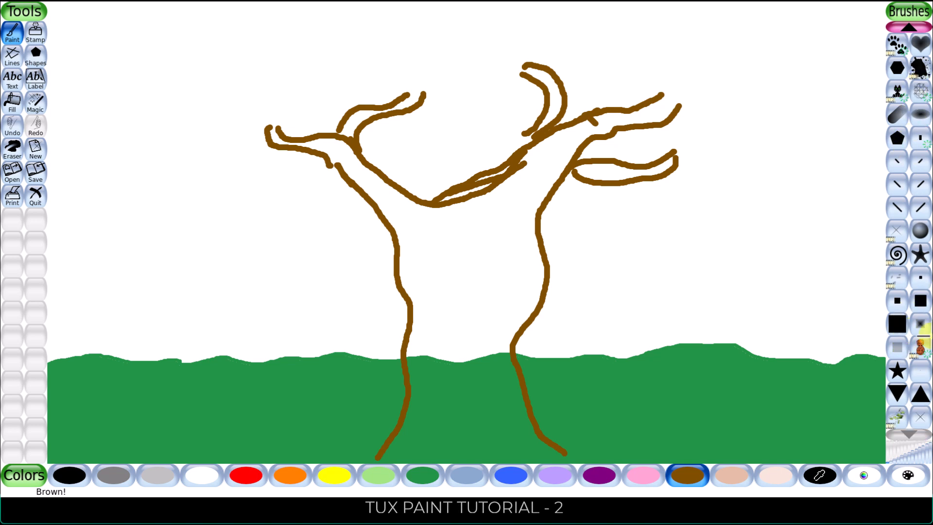
{"action": "left_click", "coordinate": [896, 416]}
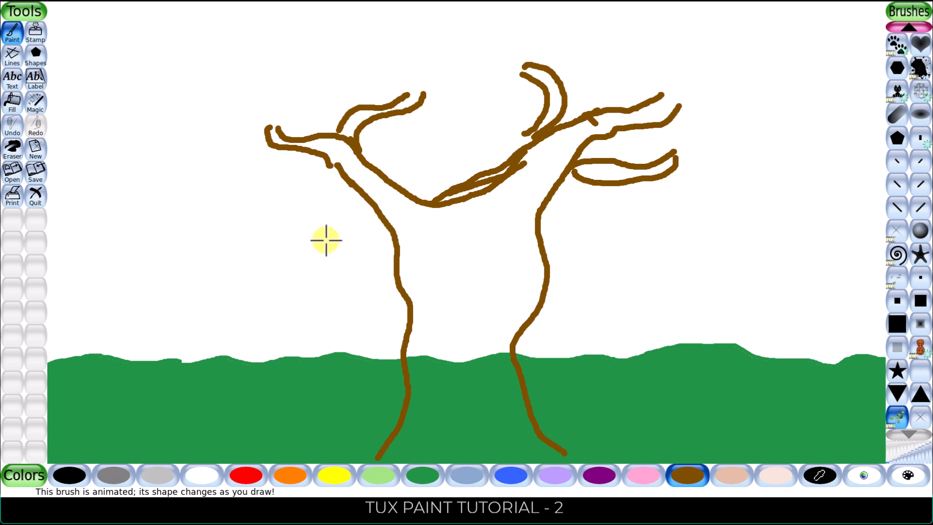
{"action": "mouse_move", "coordinate": [226, 124]}
{"action": "left_mouse_down"}
{"action": "mouse_move", "coordinate": [288, 194]}
{"action": "mouse_move", "coordinate": [353, 238]}
{"action": "mouse_move", "coordinate": [451, 263]}
{"action": "mouse_move", "coordinate": [534, 266]}
{"action": "left_mouse_up"}
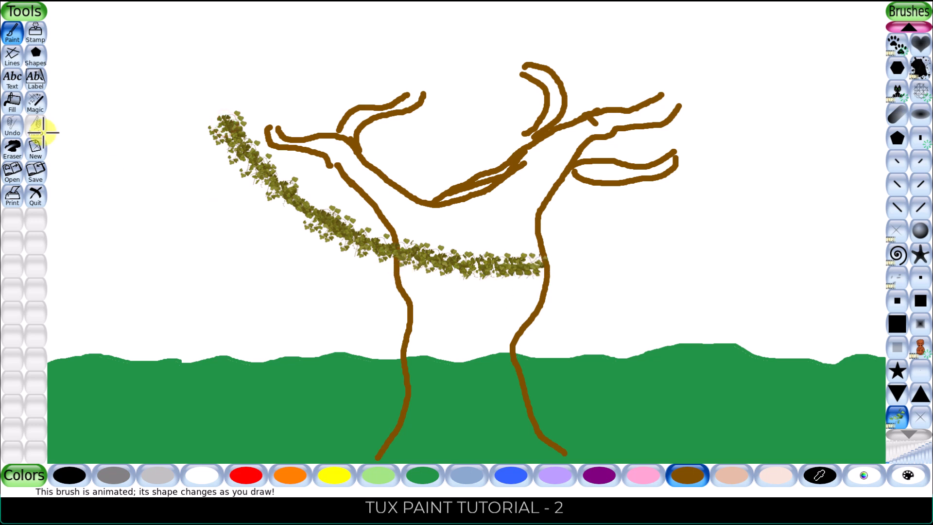
{"action": "left_click", "coordinate": [10, 127]}
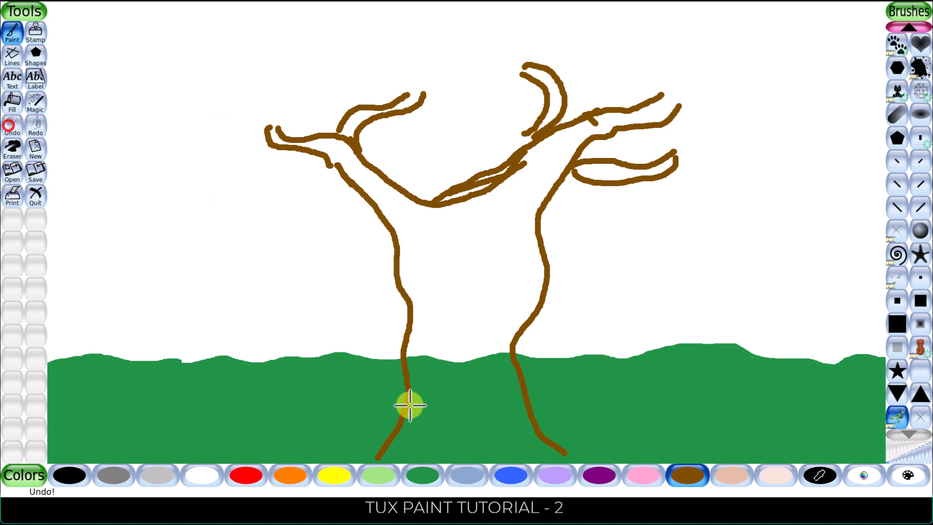
{"action": "left_click", "coordinate": [424, 471]}
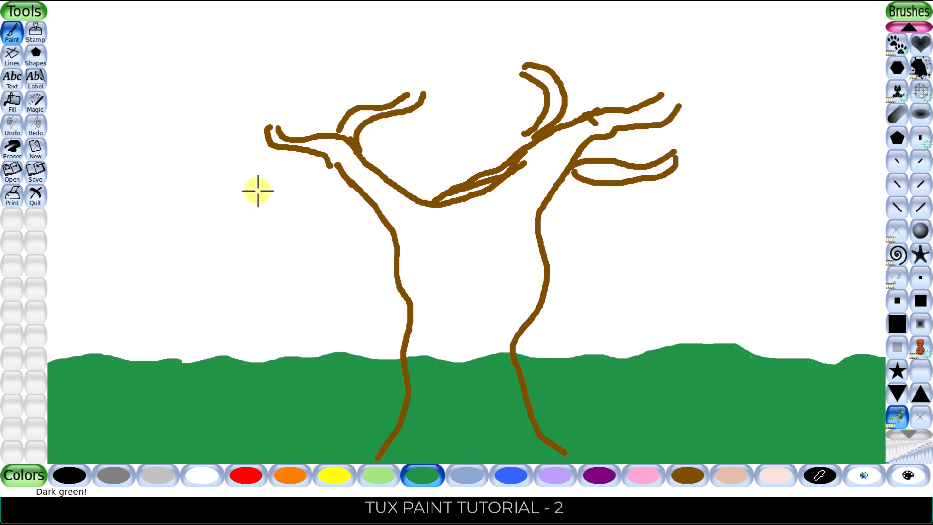
{"action": "mouse_move", "coordinate": [238, 127]}
{"action": "left_mouse_down"}
{"action": "mouse_move", "coordinate": [338, 210]}
{"action": "mouse_move", "coordinate": [499, 245]}
{"action": "mouse_move", "coordinate": [588, 245]}
{"action": "mouse_move", "coordinate": [670, 217]}
{"action": "mouse_move", "coordinate": [740, 147]}
{"action": "mouse_move", "coordinate": [736, 56]}
{"action": "mouse_move", "coordinate": [686, 10]}
{"action": "mouse_move", "coordinate": [393, 18]}
{"action": "mouse_move", "coordinate": [340, 33]}
{"action": "mouse_move", "coordinate": [266, 77]}
{"action": "mouse_move", "coordinate": [228, 127]}
{"action": "mouse_move", "coordinate": [233, 147]}
{"action": "left_mouse_up"}
{"action": "mouse_move", "coordinate": [275, 111]}
{"action": "left_mouse_down"}
{"action": "mouse_move", "coordinate": [397, 30]}
{"action": "mouse_move", "coordinate": [405, 52]}
{"action": "mouse_move", "coordinate": [424, 39]}
{"action": "mouse_move", "coordinate": [680, 20]}
{"action": "mouse_move", "coordinate": [324, 123]}
{"action": "mouse_move", "coordinate": [604, 64]}
{"action": "mouse_move", "coordinate": [674, 67]}
{"action": "left_mouse_up"}
{"action": "mouse_move", "coordinate": [379, 73]}
{"action": "left_mouse_down"}
{"action": "mouse_move", "coordinate": [500, 43]}
{"action": "mouse_move", "coordinate": [317, 65]}
{"action": "mouse_move", "coordinate": [353, 65]}
{"action": "mouse_move", "coordinate": [289, 103]}
{"action": "mouse_move", "coordinate": [276, 138]}
{"action": "mouse_move", "coordinate": [362, 68]}
{"action": "mouse_move", "coordinate": [291, 120]}
{"action": "mouse_move", "coordinate": [320, 137]}
{"action": "mouse_move", "coordinate": [316, 164]}
{"action": "mouse_move", "coordinate": [410, 216]}
{"action": "mouse_move", "coordinate": [339, 189]}
{"action": "mouse_move", "coordinate": [538, 226]}
{"action": "mouse_move", "coordinate": [472, 231]}
{"action": "mouse_move", "coordinate": [649, 218]}
{"action": "mouse_move", "coordinate": [598, 203]}
{"action": "mouse_move", "coordinate": [706, 145]}
{"action": "mouse_move", "coordinate": [705, 65]}
{"action": "left_mouse_up"}
{"action": "mouse_move", "coordinate": [512, 222]}
{"action": "left_mouse_down"}
{"action": "mouse_move", "coordinate": [660, 168]}
{"action": "mouse_move", "coordinate": [697, 85]}
{"action": "mouse_move", "coordinate": [602, 120]}
{"action": "mouse_move", "coordinate": [387, 126]}
{"action": "mouse_move", "coordinate": [591, 71]}
{"action": "mouse_move", "coordinate": [619, 74]}
{"action": "mouse_move", "coordinate": [527, 95]}
{"action": "mouse_move", "coordinate": [670, 89]}
{"action": "mouse_move", "coordinate": [575, 52]}
{"action": "mouse_move", "coordinate": [708, 26]}
{"action": "mouse_move", "coordinate": [644, 86]}
{"action": "mouse_move", "coordinate": [658, 122]}
{"action": "mouse_move", "coordinate": [393, 157]}
{"action": "mouse_move", "coordinate": [374, 136]}
{"action": "mouse_move", "coordinate": [339, 136]}
{"action": "mouse_move", "coordinate": [533, 141]}
{"action": "mouse_move", "coordinate": [363, 151]}
{"action": "mouse_move", "coordinate": [328, 143]}
{"action": "mouse_move", "coordinate": [448, 186]}
{"action": "mouse_move", "coordinate": [664, 140]}
{"action": "mouse_move", "coordinate": [652, 157]}
{"action": "mouse_move", "coordinate": [610, 174]}
{"action": "mouse_move", "coordinate": [448, 195]}
{"action": "mouse_move", "coordinate": [441, 192]}
{"action": "mouse_move", "coordinate": [464, 187]}
{"action": "mouse_move", "coordinate": [359, 97]}
{"action": "left_mouse_up"}
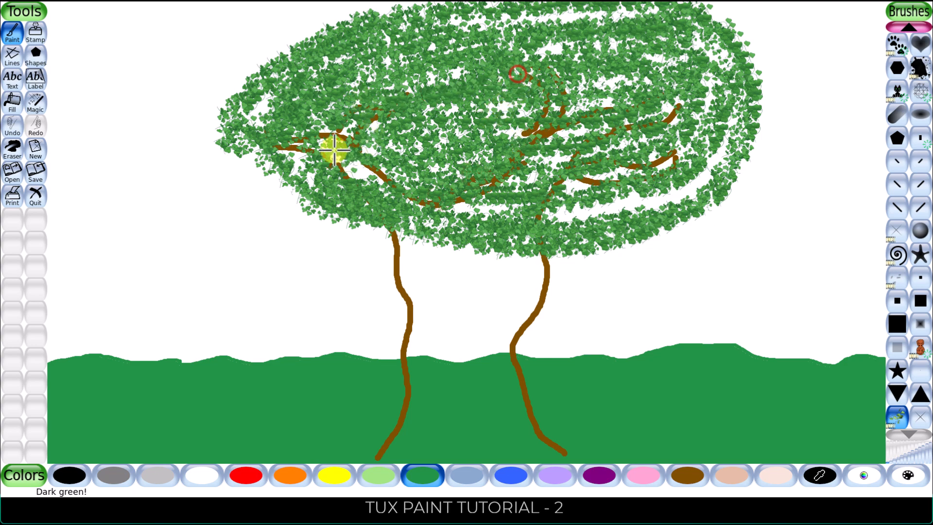
- Thicken the crown with more dark green leaf strokes in its gaps, along its lower edge and at its upper left
{"action": "left_click_drag", "start_coordinate": [350, 165], "coordinate": [397, 188]}
{"action": "mouse_move", "coordinate": [566, 219]}
{"action": "left_mouse_down"}
{"action": "mouse_move", "coordinate": [743, 159]}
{"action": "mouse_move", "coordinate": [716, 150]}
{"action": "left_mouse_up"}
{"action": "mouse_move", "coordinate": [289, 199]}
{"action": "left_mouse_down"}
{"action": "mouse_move", "coordinate": [308, 225]}
{"action": "mouse_move", "coordinate": [427, 243]}
{"action": "mouse_move", "coordinate": [377, 244]}
{"action": "mouse_move", "coordinate": [573, 239]}
{"action": "left_mouse_up"}
{"action": "left_click_drag", "start_coordinate": [444, 206], "coordinate": [569, 178]}
{"action": "left_click_drag", "start_coordinate": [369, 163], "coordinate": [386, 134]}
{"action": "left_click_drag", "start_coordinate": [537, 128], "coordinate": [507, 116]}
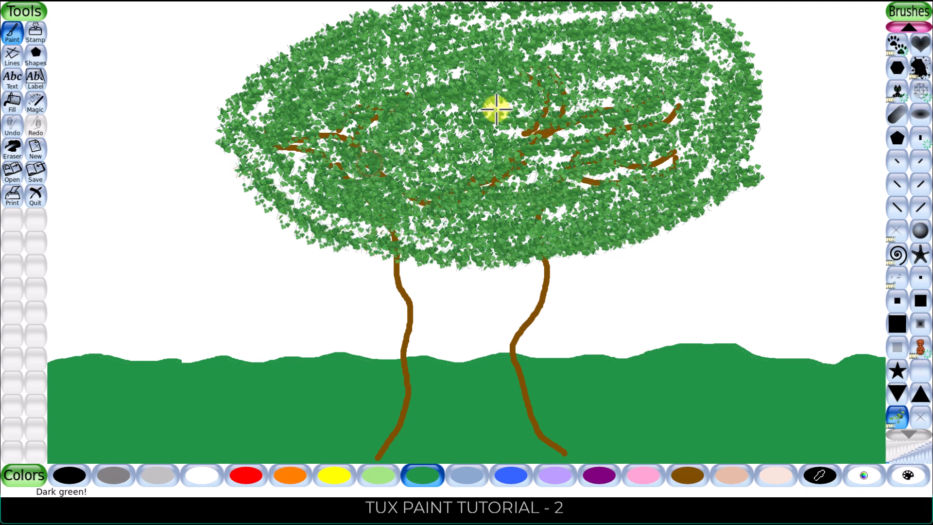
{"action": "left_click_drag", "start_coordinate": [328, 32], "coordinate": [394, 4]}
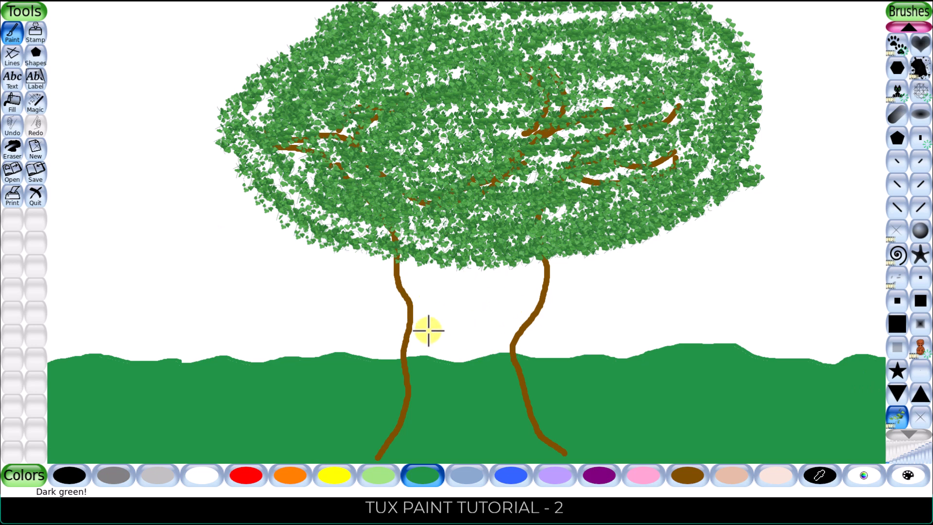
- Fill the trunk area between the crown and the ground line with solid brown
{"action": "left_click", "coordinate": [13, 101]}
{"action": "left_click", "coordinate": [900, 34]}
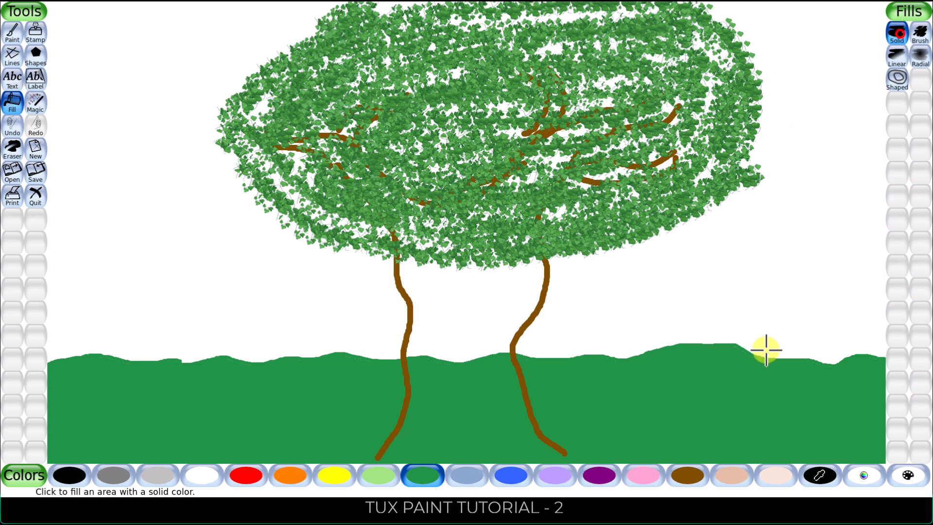
{"action": "left_click", "coordinate": [700, 476]}
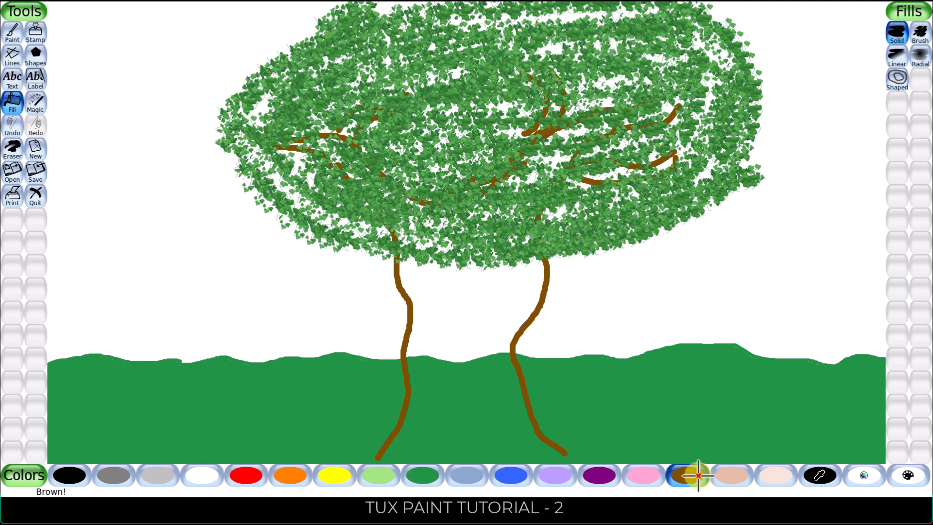
{"action": "left_click", "coordinate": [475, 327]}
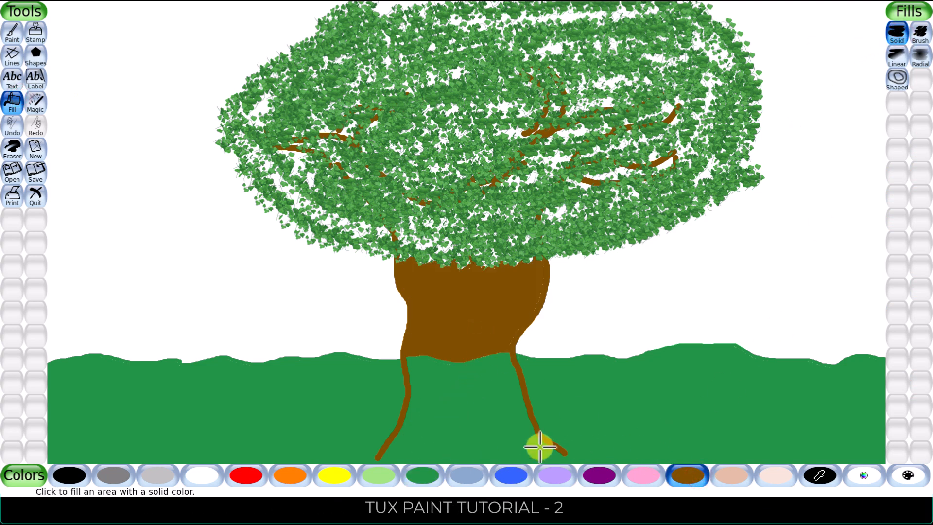
{"action": "left_click", "coordinate": [467, 408]}
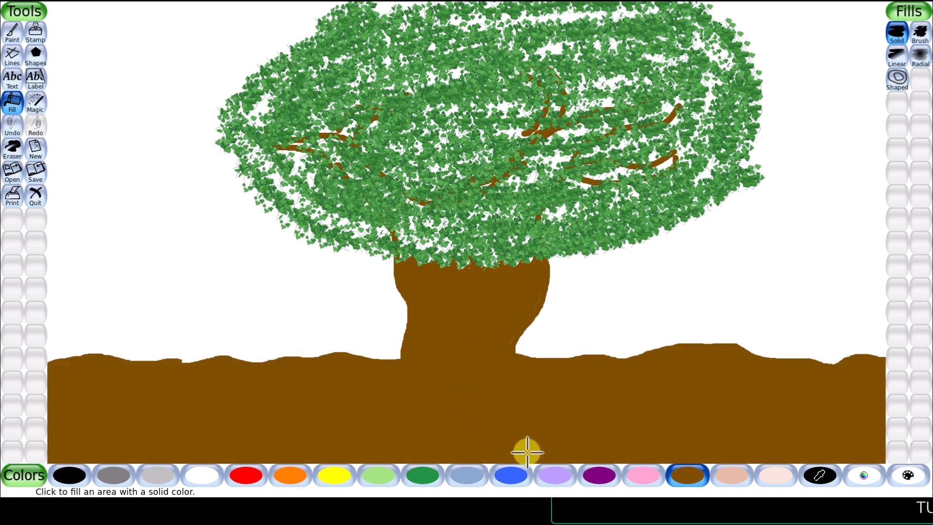
{"action": "key", "text": "ctrl+z"}
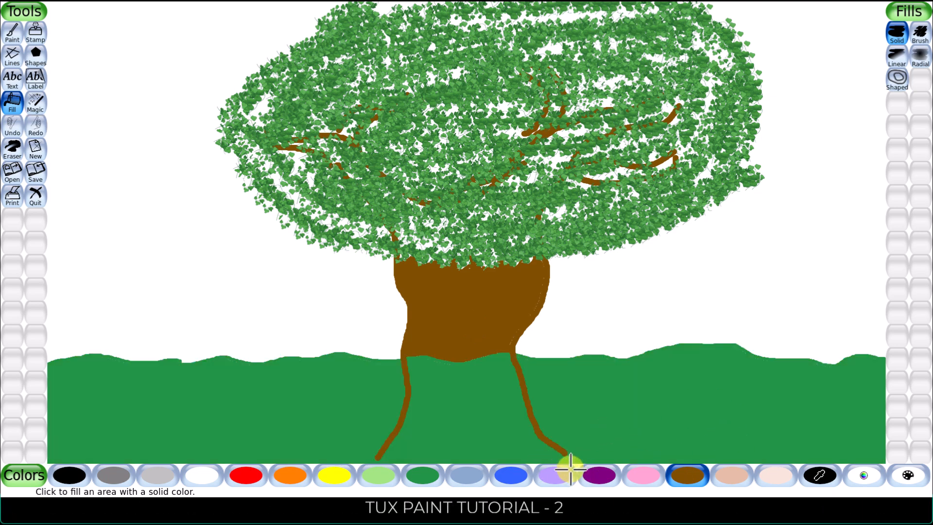
- Extend both trunk outlines to the canvas's lower edge in brown with the third-smallest round brush
{"action": "left_click", "coordinate": [12, 33]}
{"action": "scroll", "coordinate": [916, 185], "scroll_direction": "down", "scroll_amount": 2}
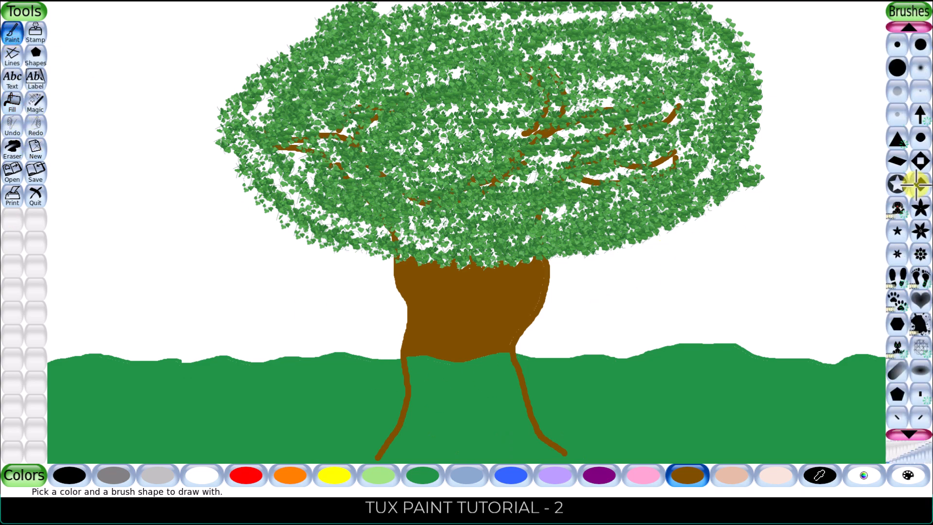
{"action": "scroll", "coordinate": [916, 185], "scroll_direction": "up", "scroll_amount": 1}
{"action": "left_click", "coordinate": [920, 45]}
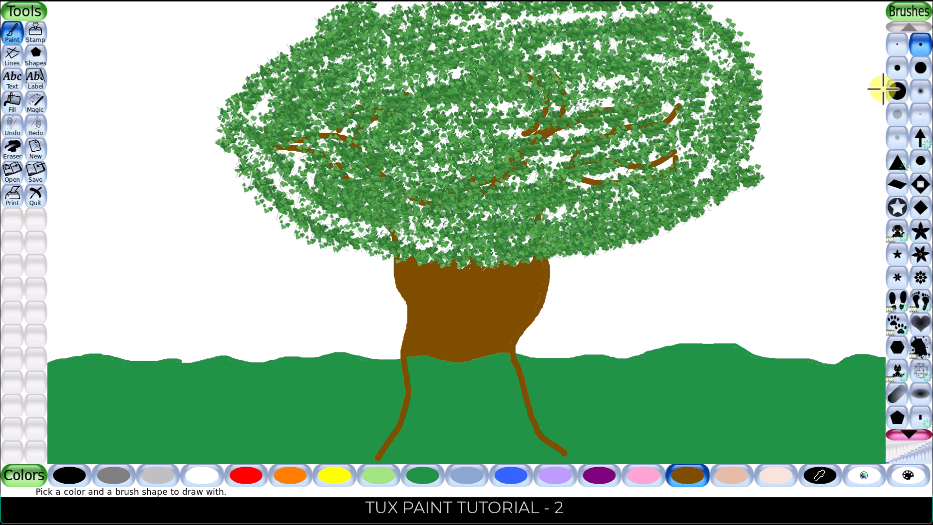
{"action": "left_click", "coordinate": [898, 72]}
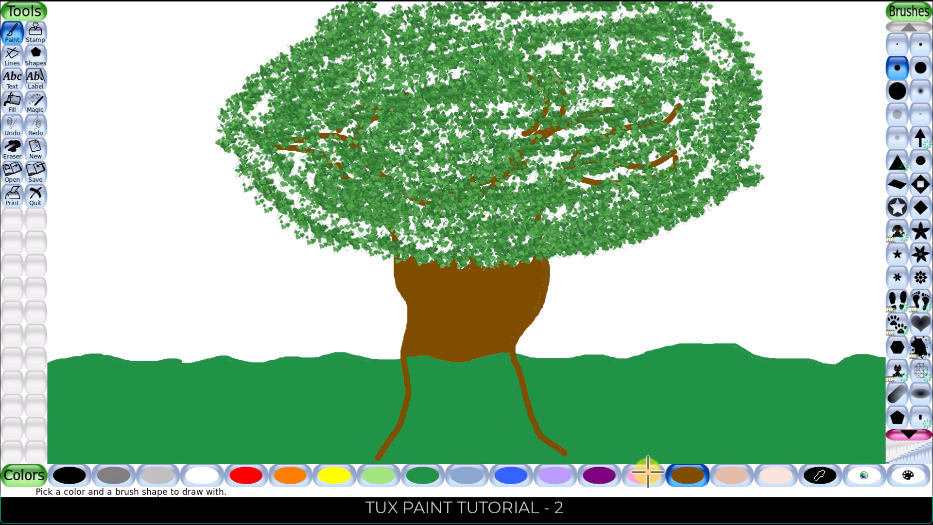
{"action": "left_click", "coordinate": [695, 471]}
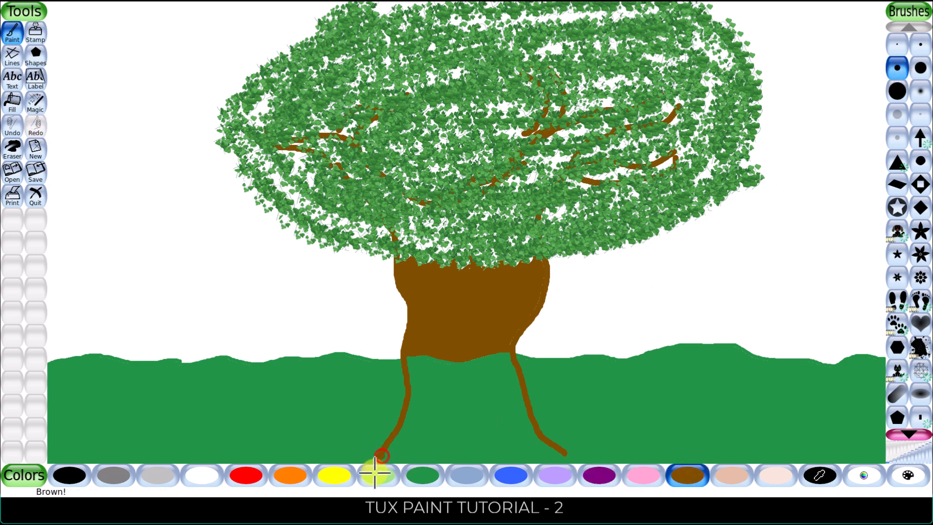
{"action": "left_click_drag", "start_coordinate": [577, 469], "coordinate": [578, 469]}
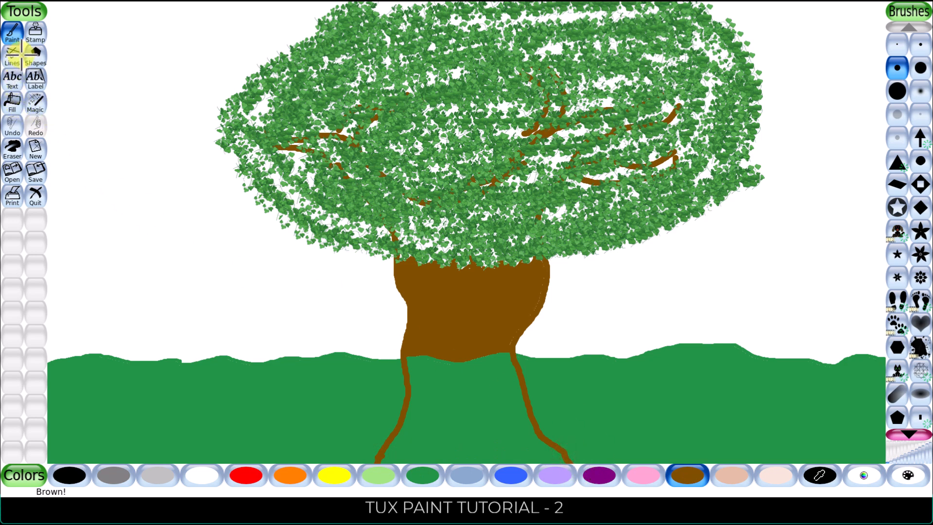
- Fill the closed lower part of the trunk over the green ground with solid brown
{"action": "left_click", "coordinate": [14, 99]}
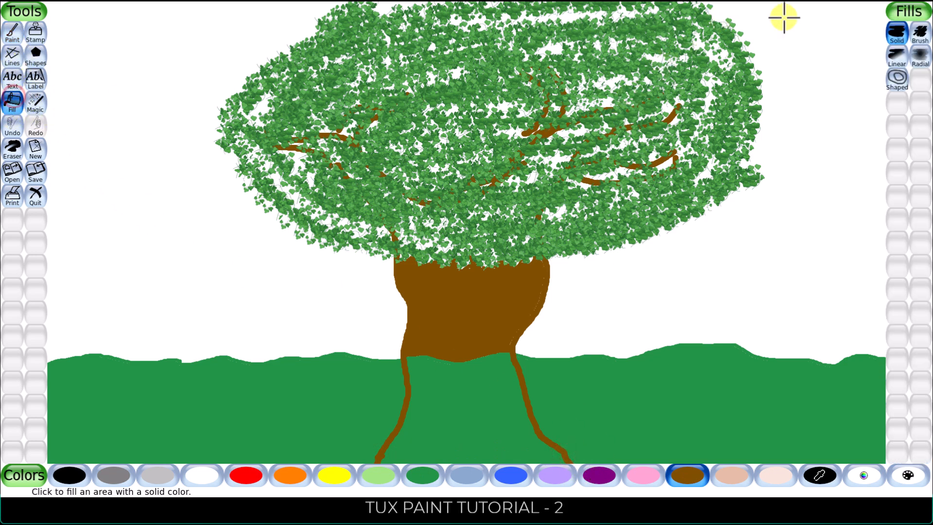
{"action": "left_click", "coordinate": [687, 474]}
{"action": "left_click", "coordinate": [480, 416]}
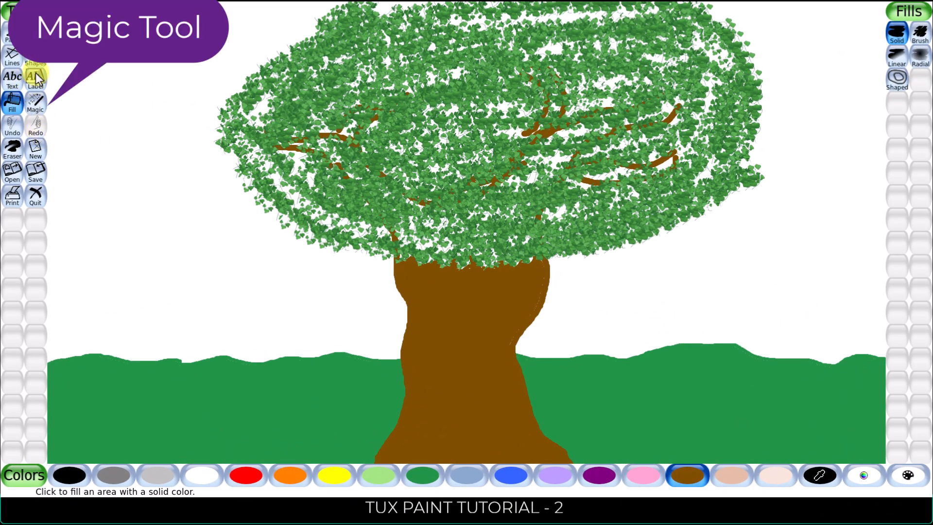
- Paint foamy bubble clouds in the sky on both sides of the crown with the Foam magic effect
{"action": "left_click", "coordinate": [37, 105]}
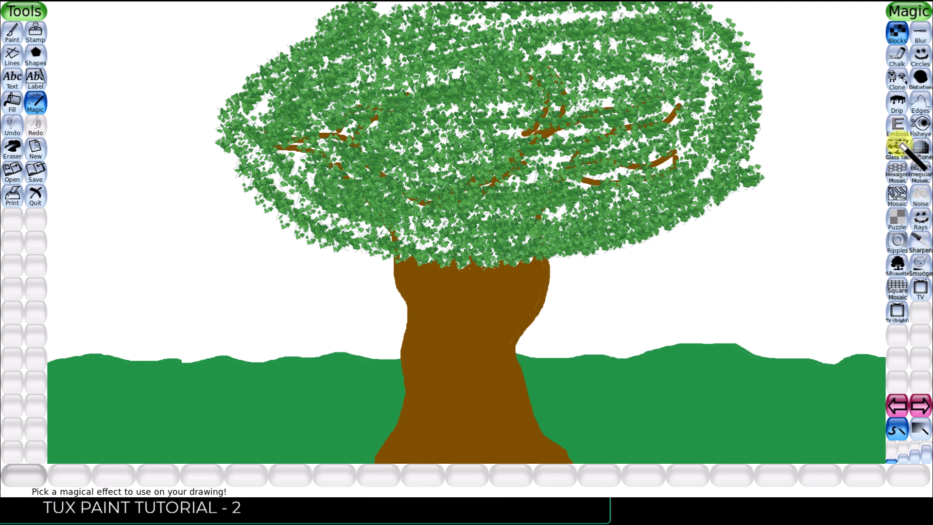
{"action": "left_click", "coordinate": [921, 405]}
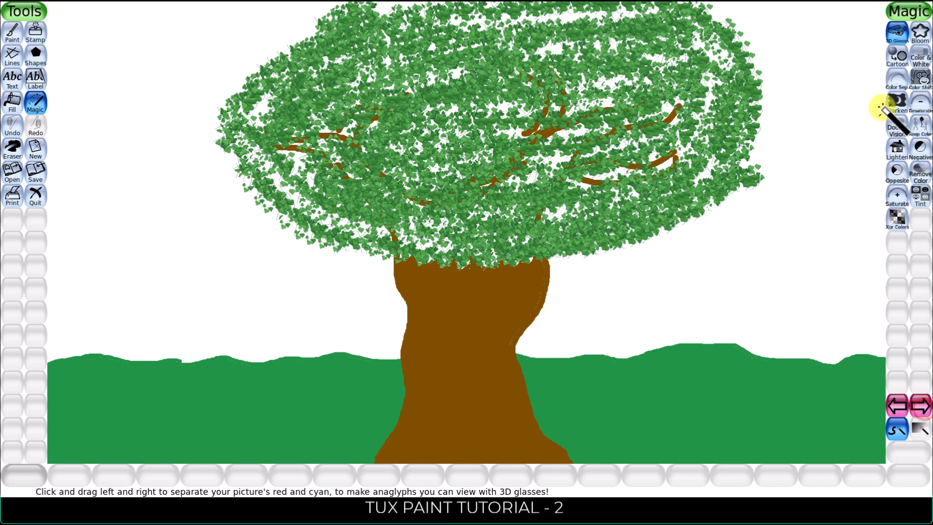
{"action": "left_click", "coordinate": [920, 407]}
{"action": "left_click", "coordinate": [919, 407]}
{"action": "left_click", "coordinate": [920, 408]}
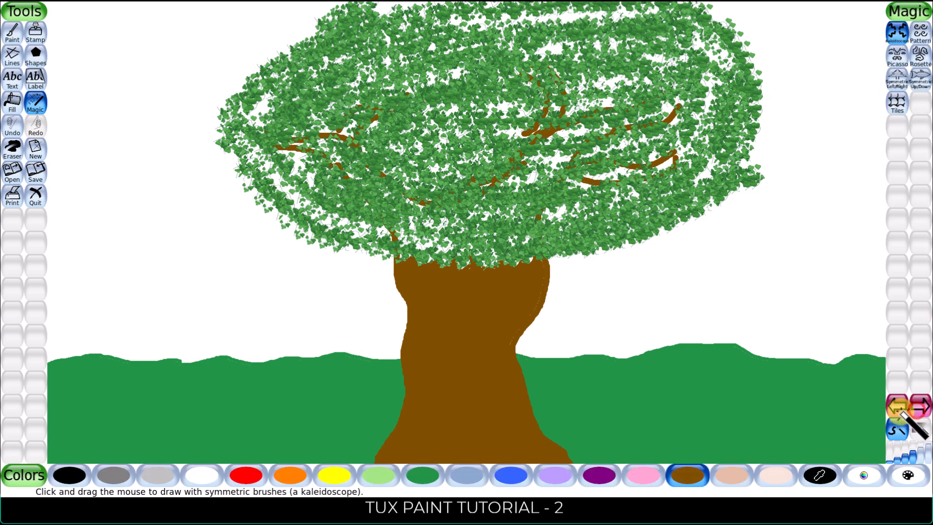
{"action": "left_click", "coordinate": [897, 404]}
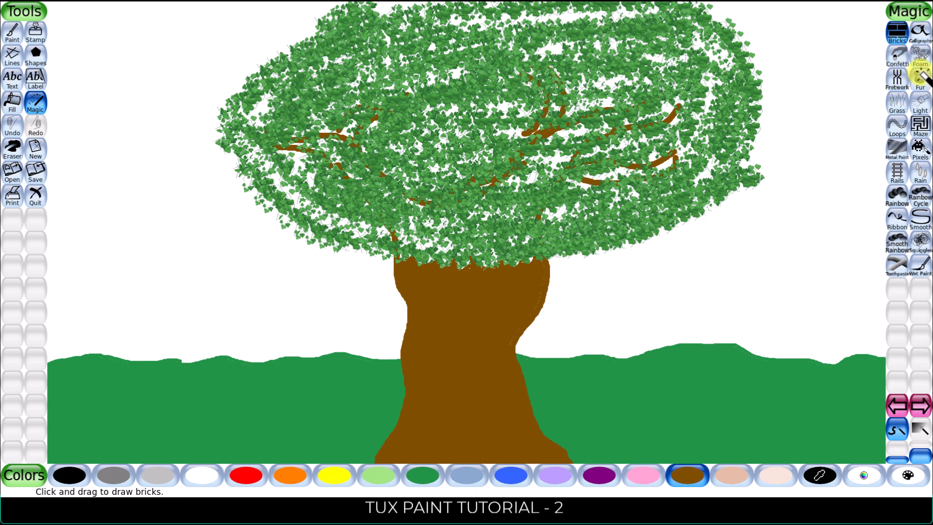
{"action": "left_click", "coordinate": [921, 56]}
{"action": "left_click_drag", "start_coordinate": [857, 80], "coordinate": [812, 73]}
{"action": "mouse_move", "coordinate": [66, 52]}
{"action": "left_mouse_down"}
{"action": "mouse_move", "coordinate": [197, 72]}
{"action": "mouse_move", "coordinate": [226, 87]}
{"action": "mouse_move", "coordinate": [47, 137]}
{"action": "mouse_move", "coordinate": [195, 140]}
{"action": "mouse_move", "coordinate": [219, 139]}
{"action": "left_mouse_up"}
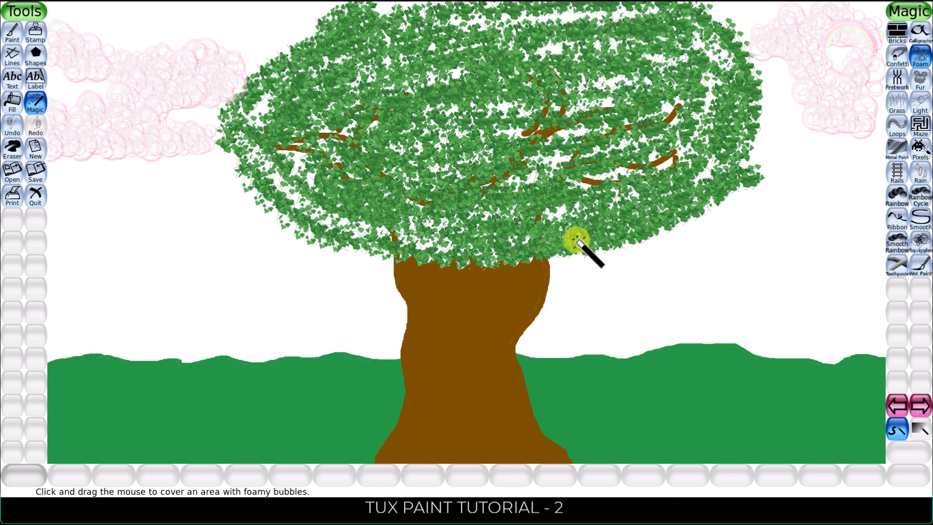
- Paint winding rows of brown loops in the white area left of the trunk with the Loops magic effect
{"action": "left_click", "coordinate": [898, 125]}
{"action": "mouse_move", "coordinate": [62, 207]}
{"action": "left_mouse_down"}
{"action": "mouse_move", "coordinate": [136, 198]}
{"action": "mouse_move", "coordinate": [233, 208]}
{"action": "mouse_move", "coordinate": [221, 244]}
{"action": "mouse_move", "coordinate": [91, 252]}
{"action": "mouse_move", "coordinate": [57, 290]}
{"action": "mouse_move", "coordinate": [249, 308]}
{"action": "mouse_move", "coordinate": [77, 315]}
{"action": "left_mouse_up"}
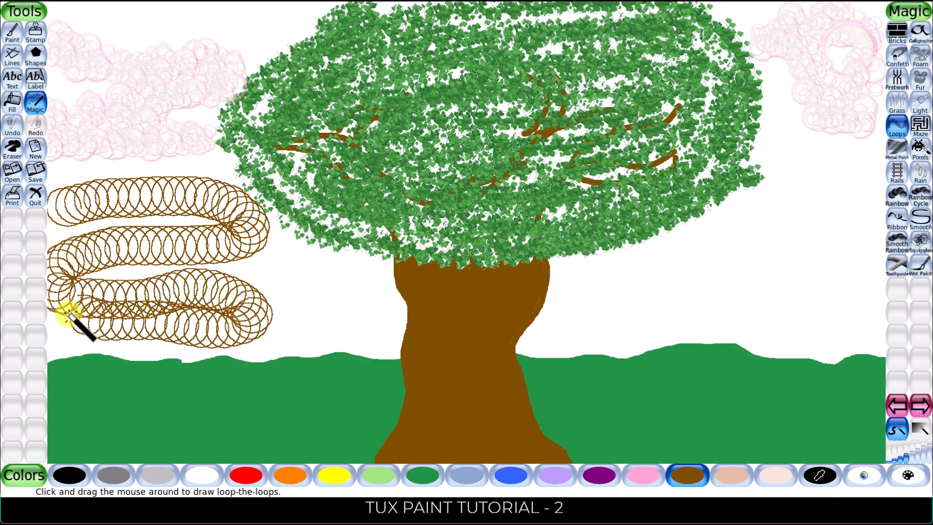
- Draw a railway track down to the ground with the Rails effect and rainbow and magenta strokes beside the crown with the rainbow effects
{"action": "left_click", "coordinate": [897, 173]}
{"action": "mouse_move", "coordinate": [813, 160]}
{"action": "left_mouse_down"}
{"action": "mouse_move", "coordinate": [814, 369]}
{"action": "mouse_move", "coordinate": [787, 166]}
{"action": "left_mouse_up"}
{"action": "left_click", "coordinate": [920, 203]}
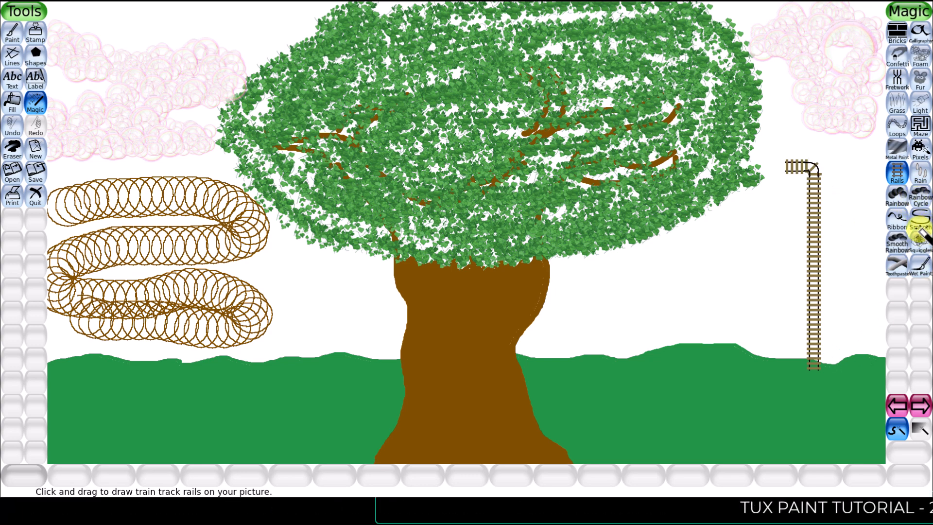
{"action": "left_click_drag", "start_coordinate": [753, 24], "coordinate": [818, 241]}
{"action": "left_click_drag", "start_coordinate": [135, 169], "coordinate": [297, 39]}
- Paint brown ribbon, squiggle and wet paint strokes in the white area between the trunk and the rails
{"action": "left_click", "coordinate": [897, 220]}
{"action": "mouse_move", "coordinate": [635, 277]}
{"action": "left_mouse_down"}
{"action": "mouse_move", "coordinate": [792, 251]}
{"action": "mouse_move", "coordinate": [826, 210]}
{"action": "left_mouse_up"}
{"action": "left_click", "coordinate": [920, 241]}
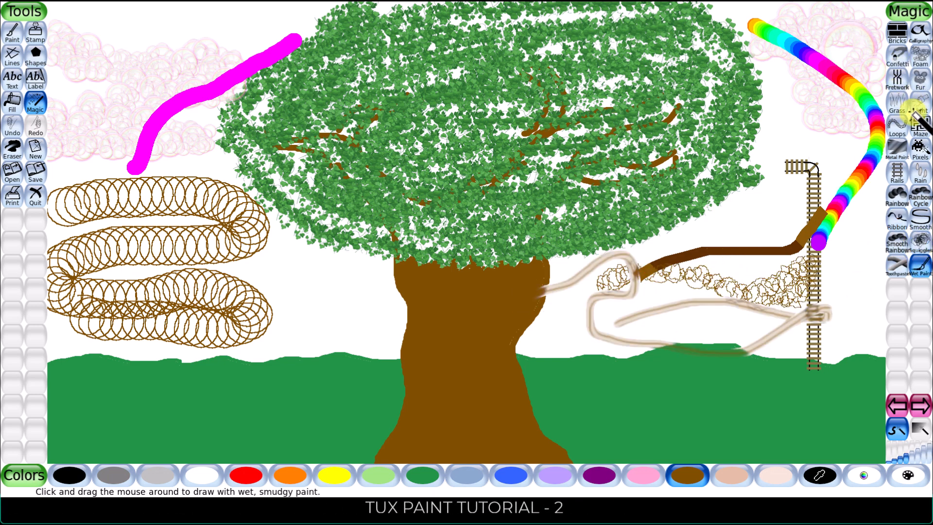
- Paint grass tufts along the ground's upper edge on both sides of the trunk with the Grass magic effect
{"action": "left_click", "coordinate": [896, 103]}
{"action": "left_click_drag", "start_coordinate": [275, 340], "coordinate": [311, 346]}
{"action": "left_click_drag", "start_coordinate": [353, 339], "coordinate": [374, 339]}
{"action": "mouse_move", "coordinate": [548, 348]}
{"action": "left_mouse_down"}
{"action": "mouse_move", "coordinate": [693, 337]}
{"action": "mouse_move", "coordinate": [825, 350]}
{"action": "mouse_move", "coordinate": [877, 336]}
{"action": "left_mouse_up"}
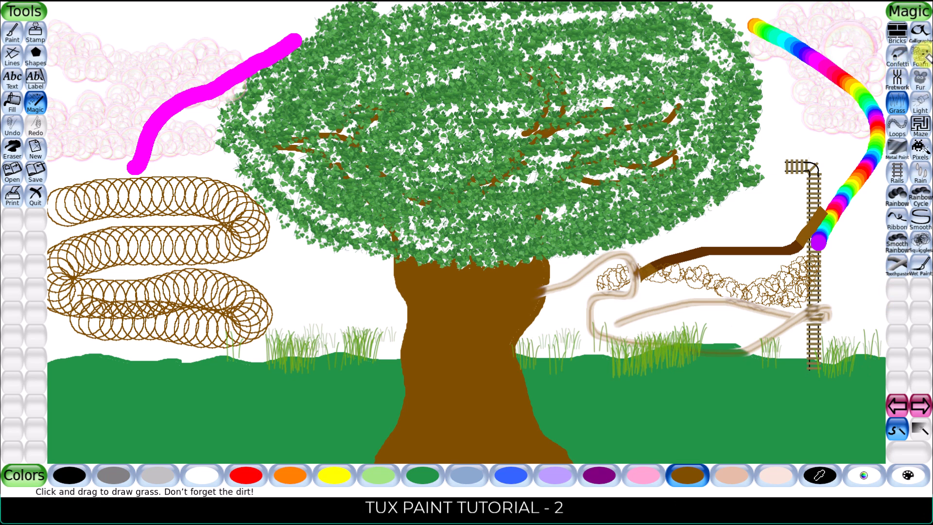
- Draw a brown triangular roof outline from straight lines between the loops and the trunk
{"action": "left_click", "coordinate": [900, 31]}
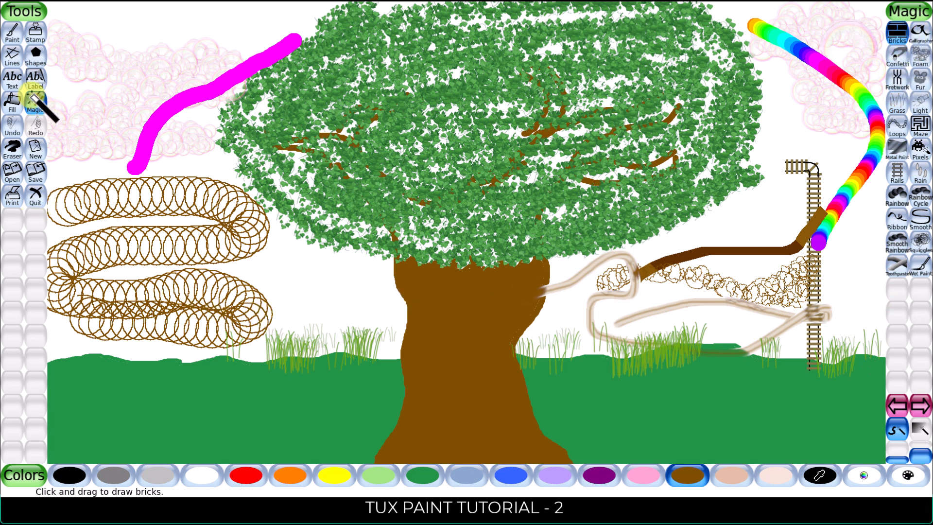
{"action": "left_click", "coordinate": [12, 54]}
{"action": "mouse_move", "coordinate": [325, 256]}
{"action": "left_mouse_down"}
{"action": "mouse_move", "coordinate": [289, 302]}
{"action": "mouse_move", "coordinate": [327, 259]}
{"action": "mouse_move", "coordinate": [366, 301]}
{"action": "left_mouse_up"}
{"action": "left_click_drag", "start_coordinate": [287, 303], "coordinate": [366, 299]}
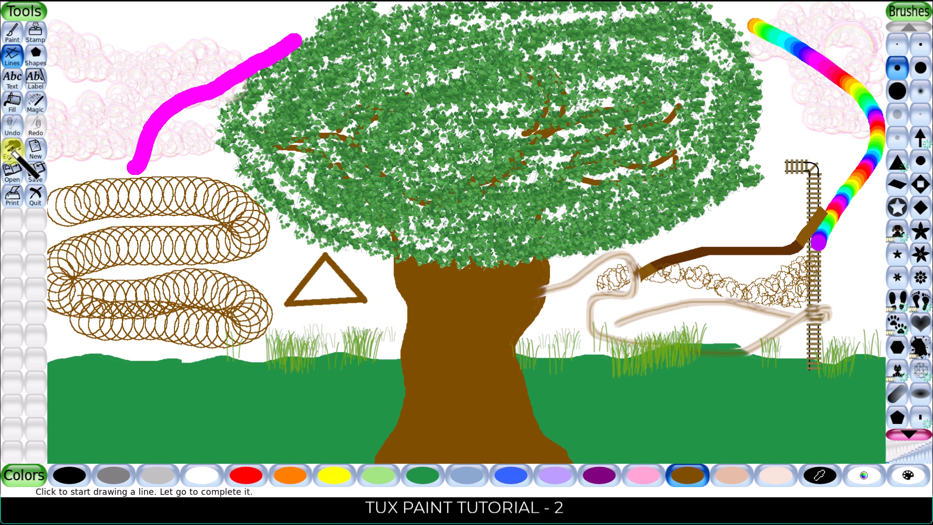
- Paint a brick wall from the triangular roof down to the ground with the Bricks magic effect
{"action": "left_click", "coordinate": [35, 102]}
{"action": "left_click", "coordinate": [897, 32]}
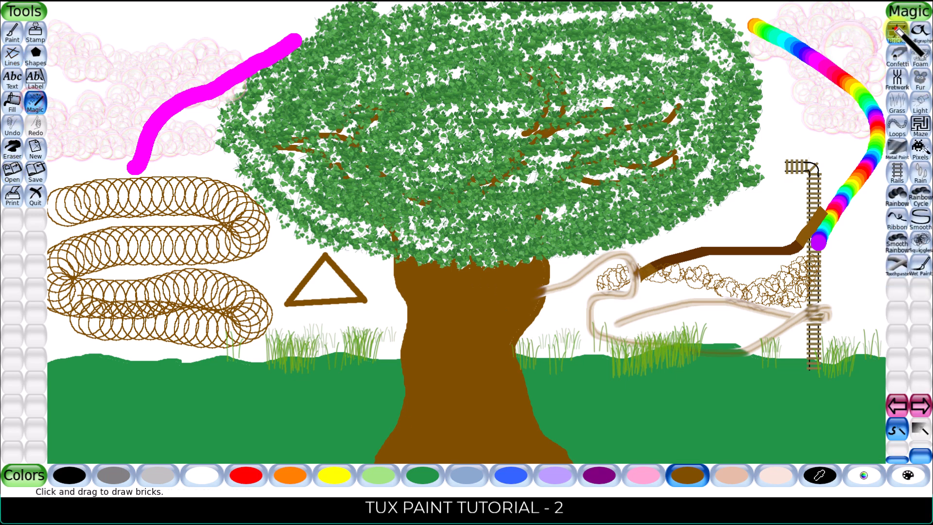
{"action": "mouse_move", "coordinate": [286, 304]}
{"action": "left_mouse_down"}
{"action": "mouse_move", "coordinate": [358, 306]}
{"action": "mouse_move", "coordinate": [352, 358]}
{"action": "mouse_move", "coordinate": [282, 355]}
{"action": "mouse_move", "coordinate": [278, 321]}
{"action": "mouse_move", "coordinate": [334, 317]}
{"action": "mouse_move", "coordinate": [339, 351]}
{"action": "mouse_move", "coordinate": [282, 347]}
{"action": "mouse_move", "coordinate": [319, 334]}
{"action": "mouse_move", "coordinate": [301, 331]}
{"action": "left_mouse_up"}
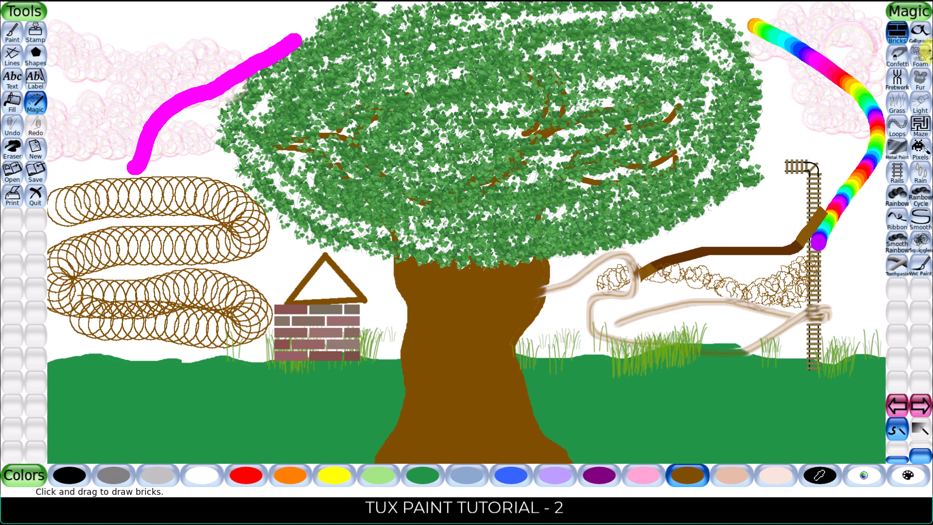
- Draw a lightning bolt descending past the right edge of the crown with the Lightning magic effect
{"action": "left_click", "coordinate": [922, 242]}
{"action": "left_click", "coordinate": [921, 405]}
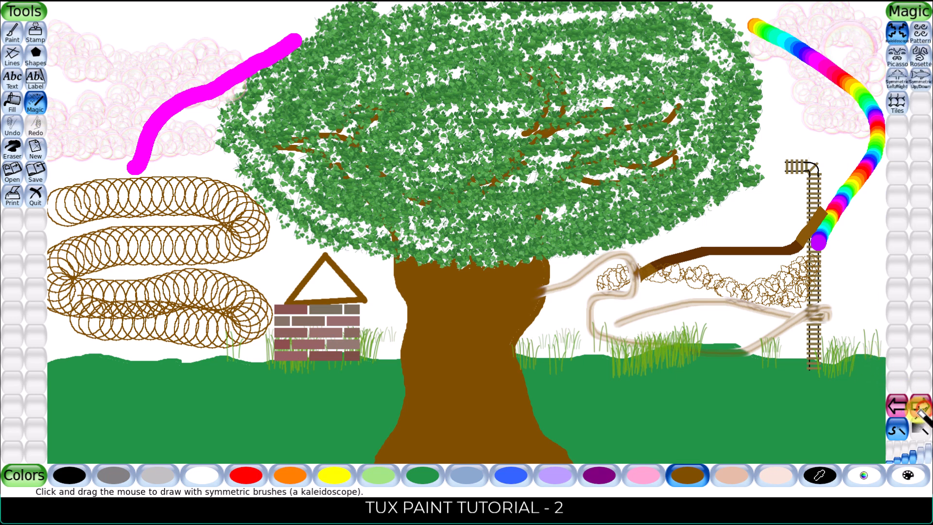
{"action": "left_click", "coordinate": [920, 405]}
{"action": "left_click", "coordinate": [921, 406]}
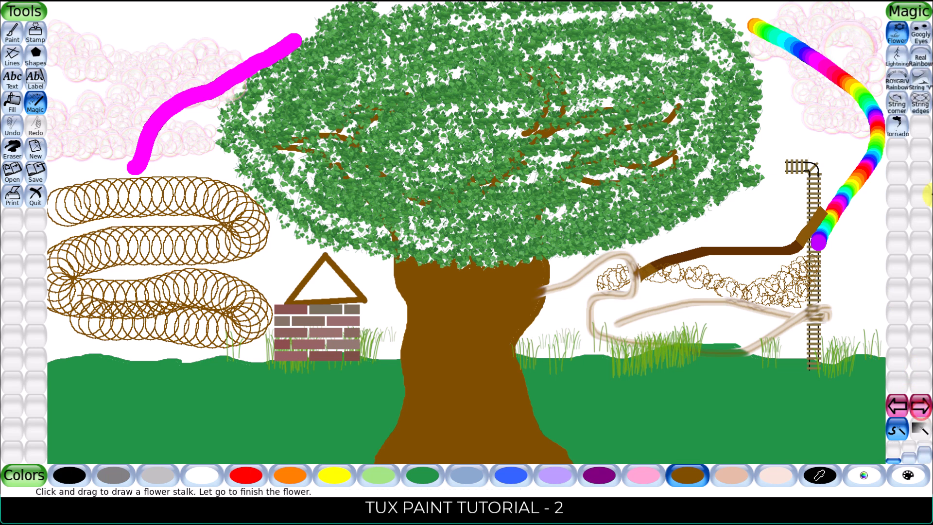
{"action": "left_click", "coordinate": [897, 56]}
{"action": "left_click_drag", "start_coordinate": [781, 104], "coordinate": [746, 245]}
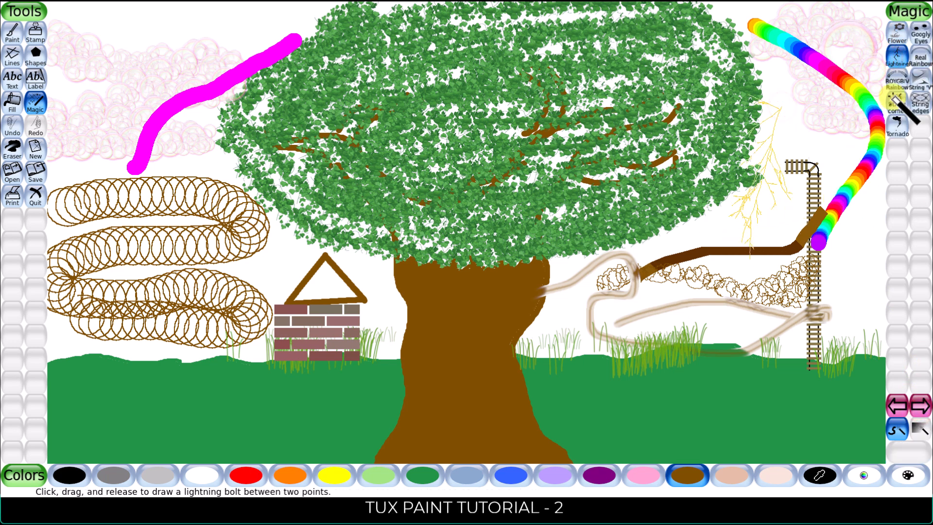
- Draw a Real Rainbow arc right of the crown and frame the canvas with a brown String edges pattern
{"action": "left_click", "coordinate": [922, 60]}
{"action": "left_click_drag", "start_coordinate": [821, 85], "coordinate": [789, 240]}
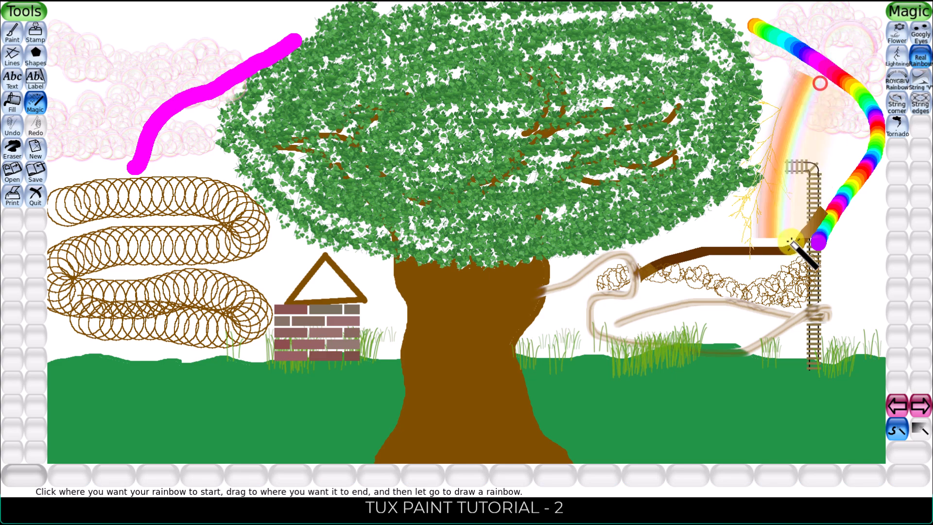
{"action": "left_click", "coordinate": [920, 104]}
{"action": "mouse_move", "coordinate": [239, 98]}
{"action": "left_mouse_down"}
{"action": "mouse_move", "coordinate": [83, 159]}
{"action": "mouse_move", "coordinate": [221, 121]}
{"action": "left_mouse_up"}
- Place six googly eyes across the tree crown and beside the top of the trunk
{"action": "left_click", "coordinate": [919, 33]}
{"action": "left_click_drag", "start_coordinate": [326, 180], "coordinate": [390, 249]}
{"action": "left_click", "coordinate": [391, 249]}
{"action": "left_click", "coordinate": [530, 163]}
{"action": "left_click", "coordinate": [644, 209]}
{"action": "left_click", "coordinate": [654, 250]}
{"action": "left_click", "coordinate": [568, 265]}
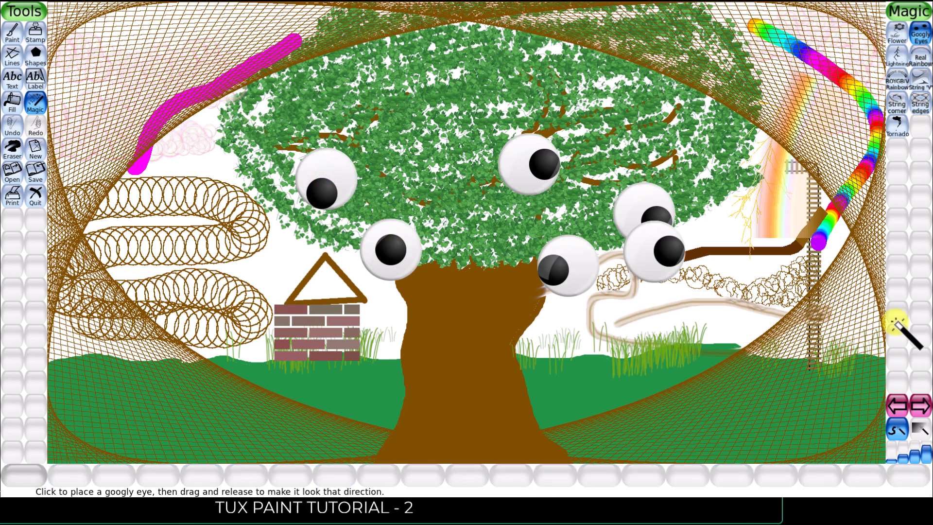
- Apply the Glass Tile magic effect over the googly eyes and crown on the right side of the tree
{"action": "left_click", "coordinate": [920, 405]}
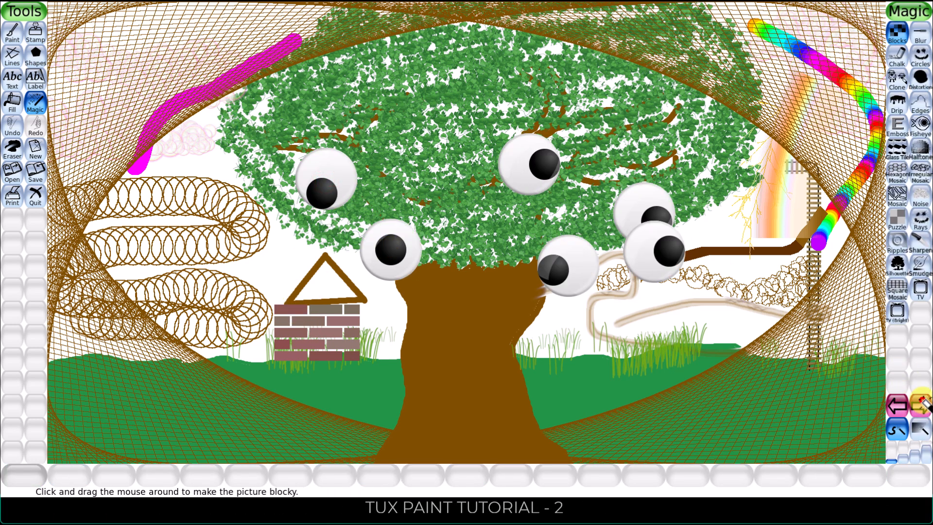
{"action": "left_click", "coordinate": [898, 125]}
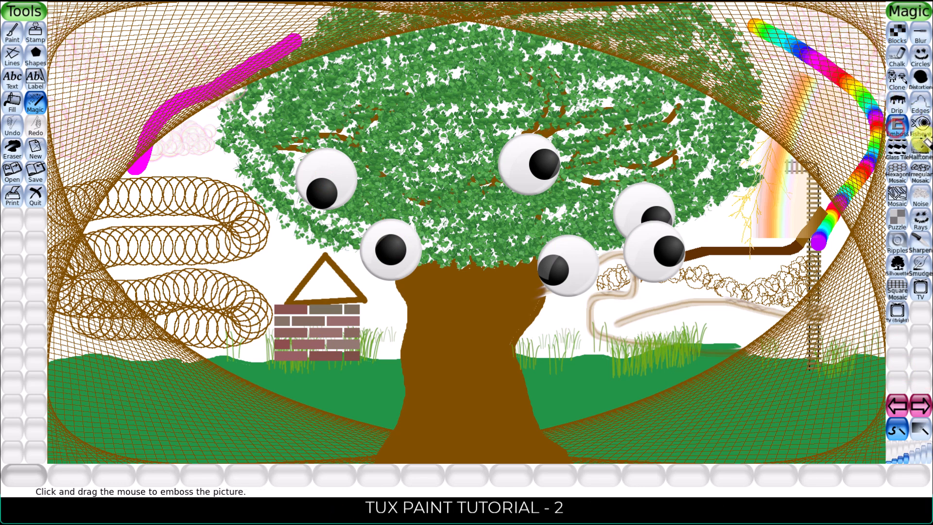
{"action": "left_click", "coordinate": [897, 147]}
{"action": "mouse_move", "coordinate": [541, 162]}
{"action": "left_mouse_down"}
{"action": "mouse_move", "coordinate": [753, 209]}
{"action": "mouse_move", "coordinate": [627, 240]}
{"action": "mouse_move", "coordinate": [545, 277]}
{"action": "mouse_move", "coordinate": [819, 284]}
{"action": "left_mouse_up"}
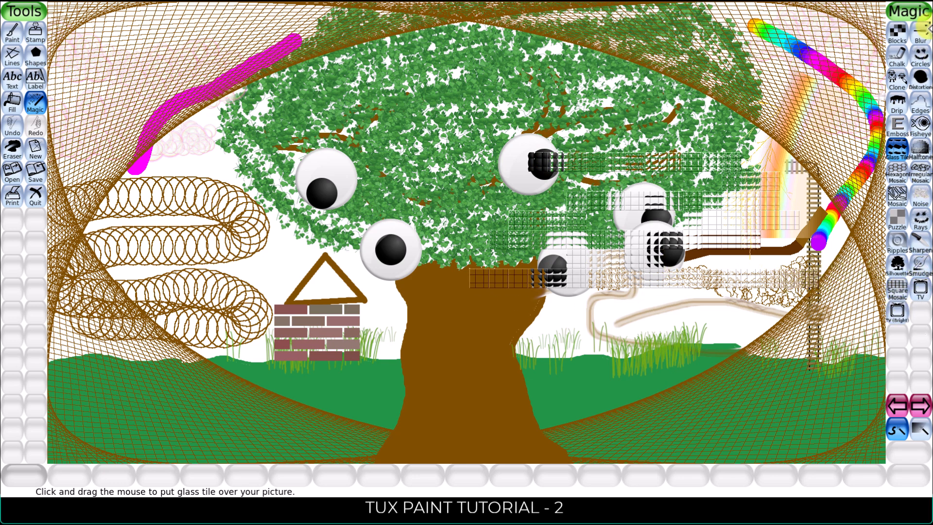
- Blur the upper middle of the crown and paint Hexagon Mosaic bands across the lower googly eyes and trunk top
{"action": "left_click", "coordinate": [923, 41]}
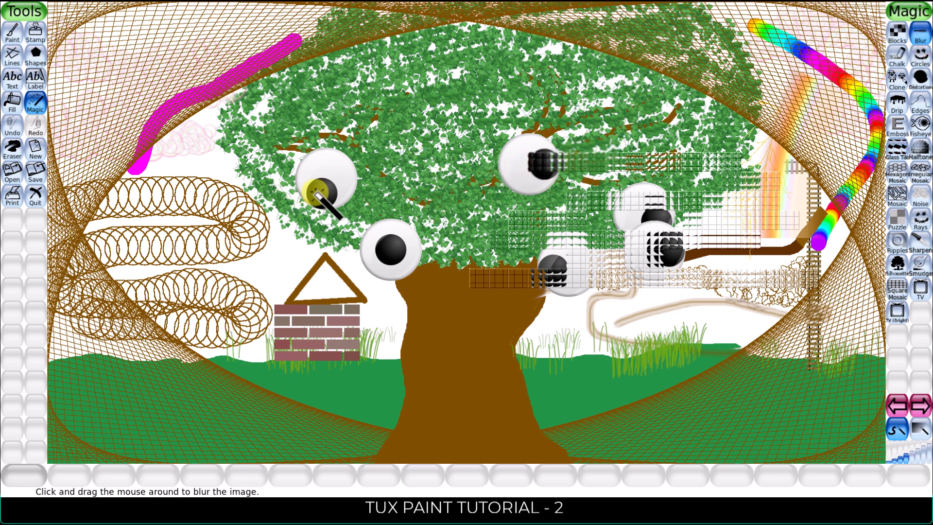
{"action": "mouse_move", "coordinate": [292, 190]}
{"action": "left_mouse_down"}
{"action": "mouse_move", "coordinate": [328, 203]}
{"action": "mouse_move", "coordinate": [358, 183]}
{"action": "mouse_move", "coordinate": [313, 175]}
{"action": "mouse_move", "coordinate": [329, 204]}
{"action": "mouse_move", "coordinate": [401, 152]}
{"action": "mouse_move", "coordinate": [388, 165]}
{"action": "mouse_move", "coordinate": [522, 117]}
{"action": "mouse_move", "coordinate": [480, 103]}
{"action": "mouse_move", "coordinate": [533, 86]}
{"action": "mouse_move", "coordinate": [523, 96]}
{"action": "mouse_move", "coordinate": [452, 89]}
{"action": "mouse_move", "coordinate": [475, 60]}
{"action": "mouse_move", "coordinate": [404, 45]}
{"action": "mouse_move", "coordinate": [465, 82]}
{"action": "mouse_move", "coordinate": [453, 105]}
{"action": "left_mouse_up"}
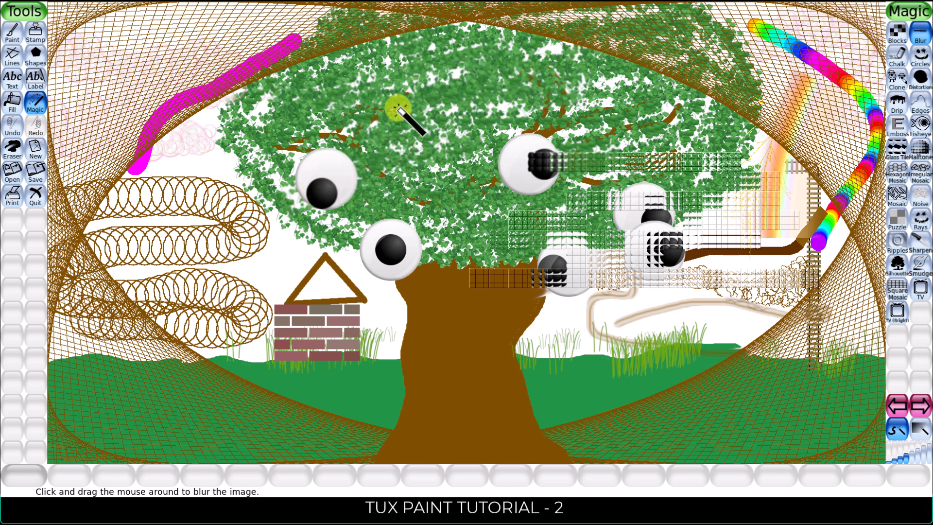
{"action": "left_click", "coordinate": [897, 146]}
{"action": "left_click", "coordinate": [897, 173]}
{"action": "mouse_move", "coordinate": [388, 261]}
{"action": "left_mouse_down"}
{"action": "mouse_move", "coordinate": [799, 222]}
{"action": "mouse_move", "coordinate": [468, 214]}
{"action": "mouse_move", "coordinate": [467, 311]}
{"action": "left_mouse_up"}
- Paint black zigzag bands across the googly eyes and the area right of the trunk with the Silhouette magic effect
{"action": "left_click", "coordinate": [898, 264]}
{"action": "mouse_move", "coordinate": [404, 189]}
{"action": "left_mouse_down"}
{"action": "mouse_move", "coordinate": [410, 227]}
{"action": "mouse_move", "coordinate": [437, 253]}
{"action": "mouse_move", "coordinate": [486, 260]}
{"action": "left_mouse_up"}
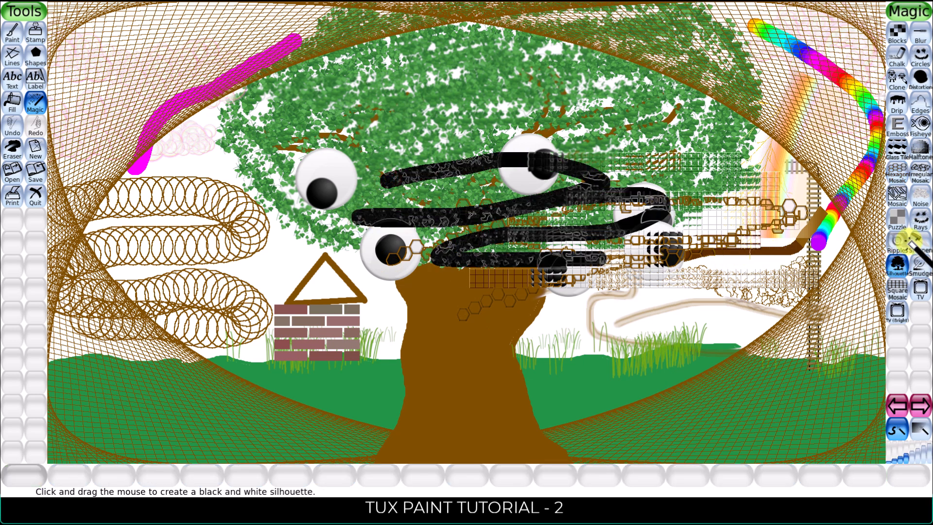
{"action": "left_click", "coordinate": [916, 246]}
{"action": "left_click", "coordinate": [556, 169]}
{"action": "left_click", "coordinate": [897, 264]}
{"action": "mouse_move", "coordinate": [598, 258]}
{"action": "left_mouse_down"}
{"action": "mouse_move", "coordinate": [727, 218]}
{"action": "mouse_move", "coordinate": [604, 312]}
{"action": "mouse_move", "coordinate": [727, 284]}
{"action": "left_mouse_up"}
- Select the TV (Bright) magic effect
{"action": "left_click", "coordinate": [898, 309]}
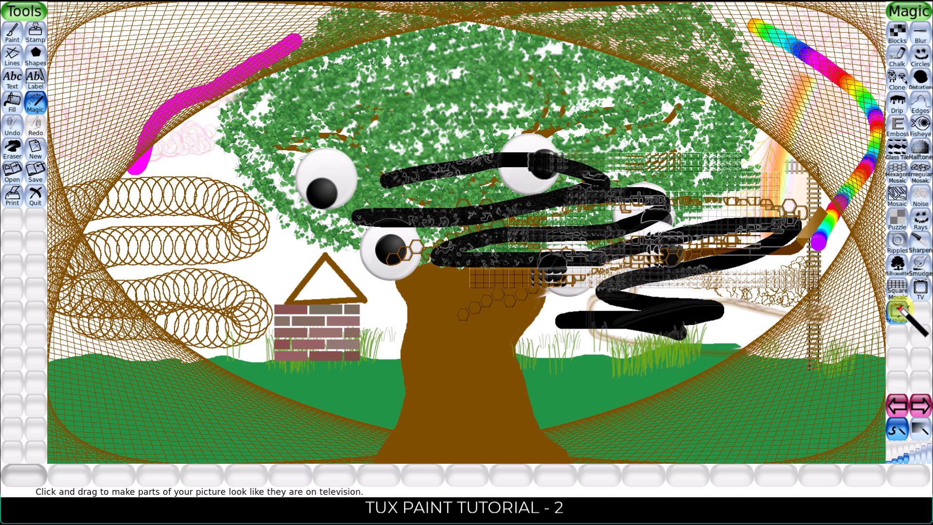